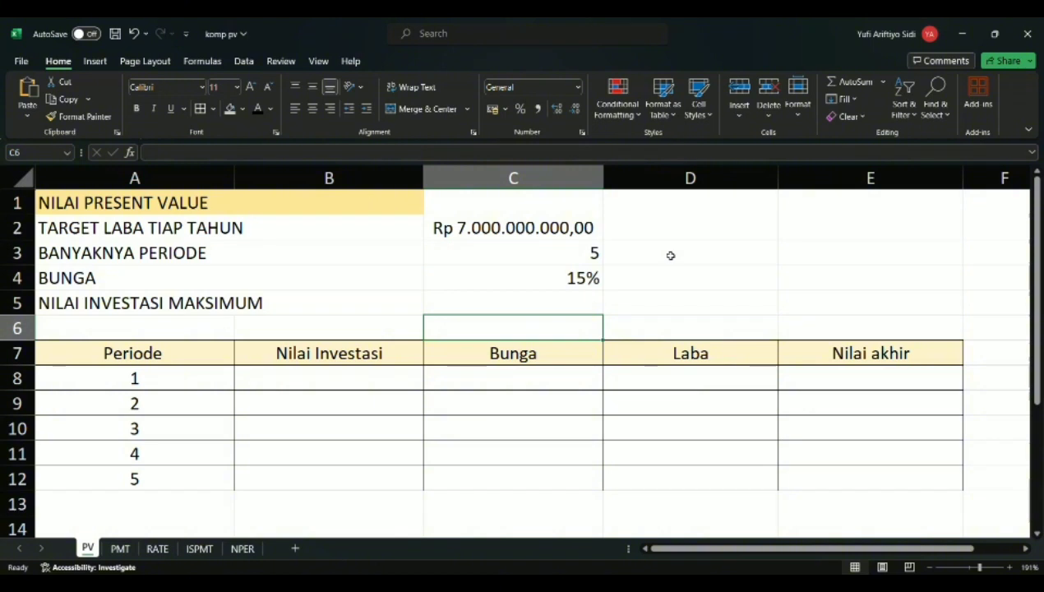
- Calculate the maximum investment value in cell C5 with the financial function formula =PV(C4;C3;C2)
left_click(529, 298)
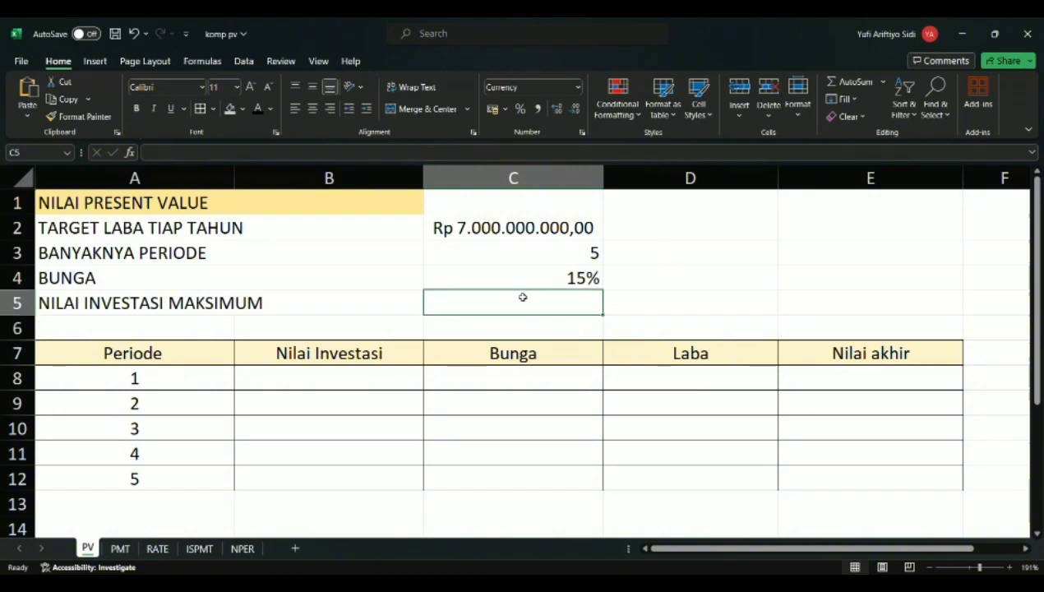
left_click(207, 62)
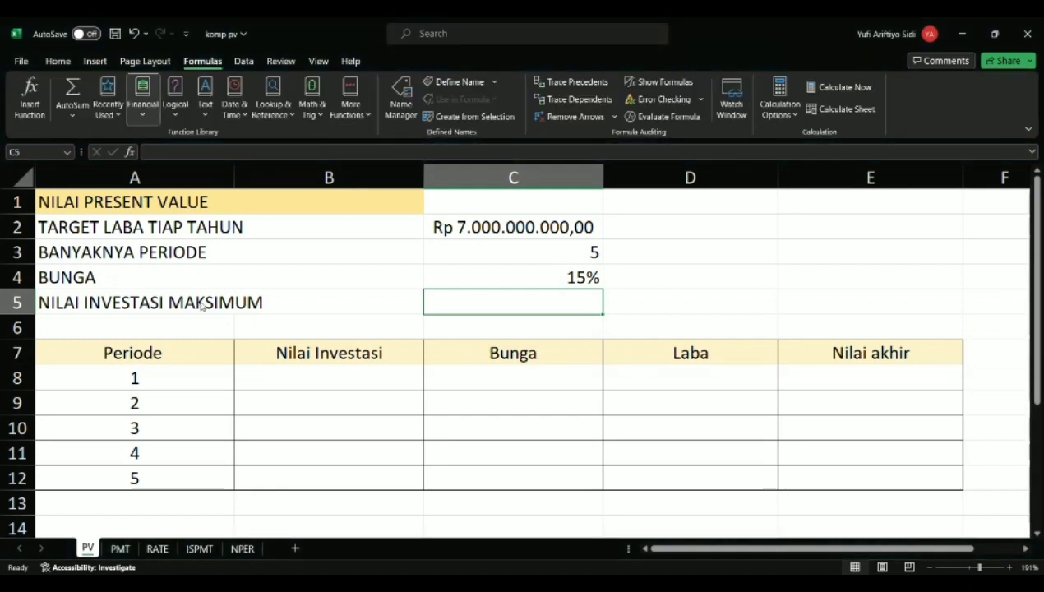
type("=PV(")
left_click(172, 408)
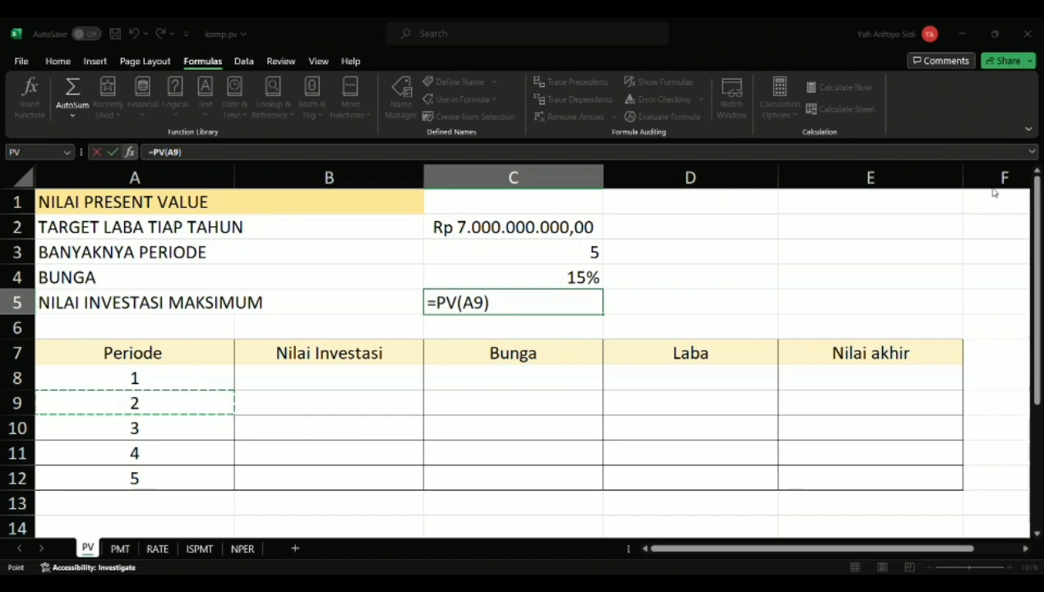
left_click(530, 281)
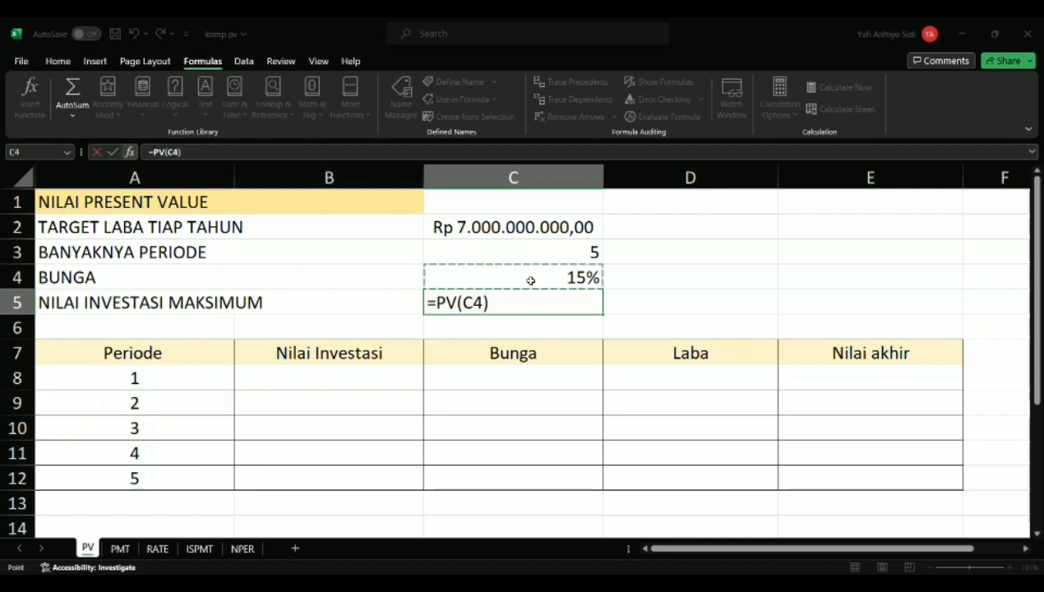
key("F2")
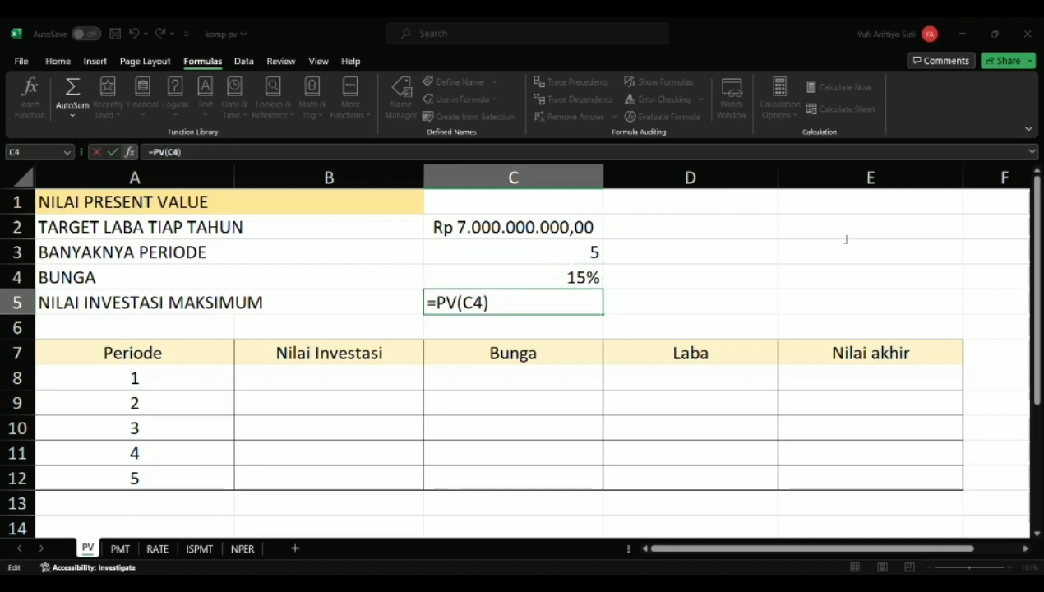
type(";")
left_click(569, 254)
key("F2")
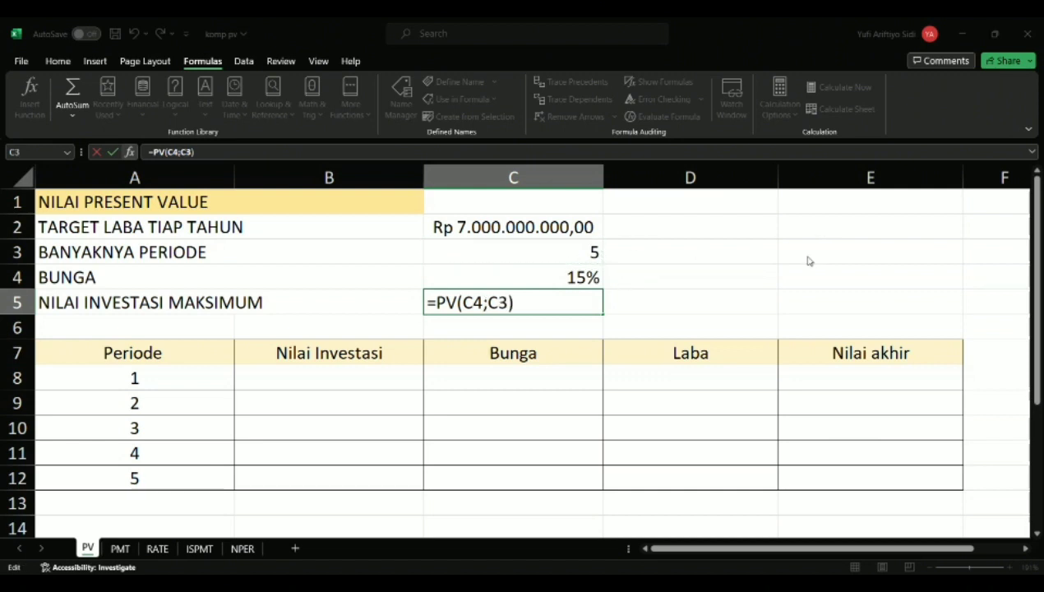
type(";")
left_click(536, 239)
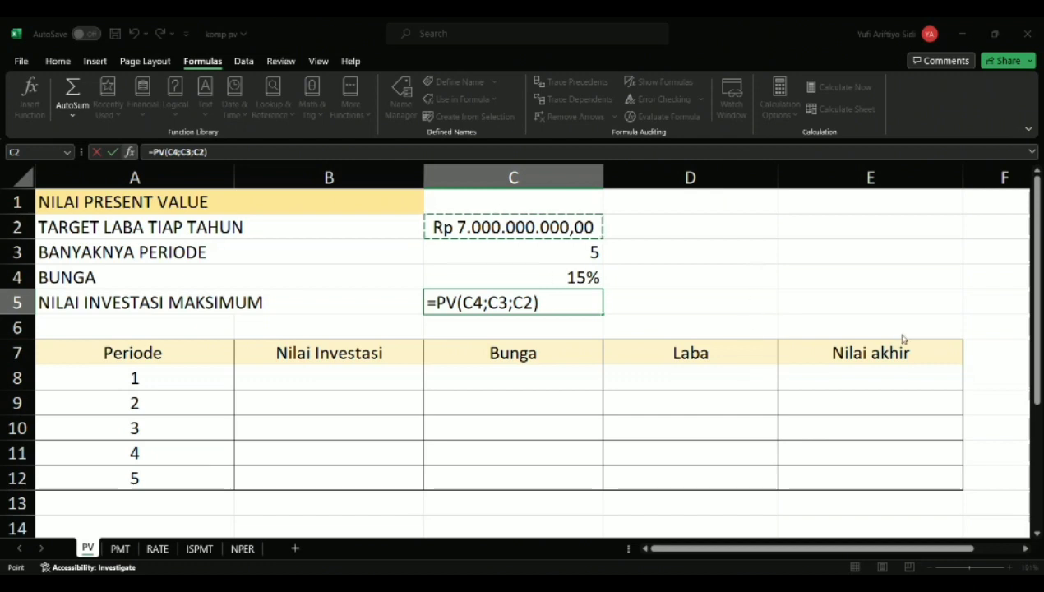
key("ctrl+Return")
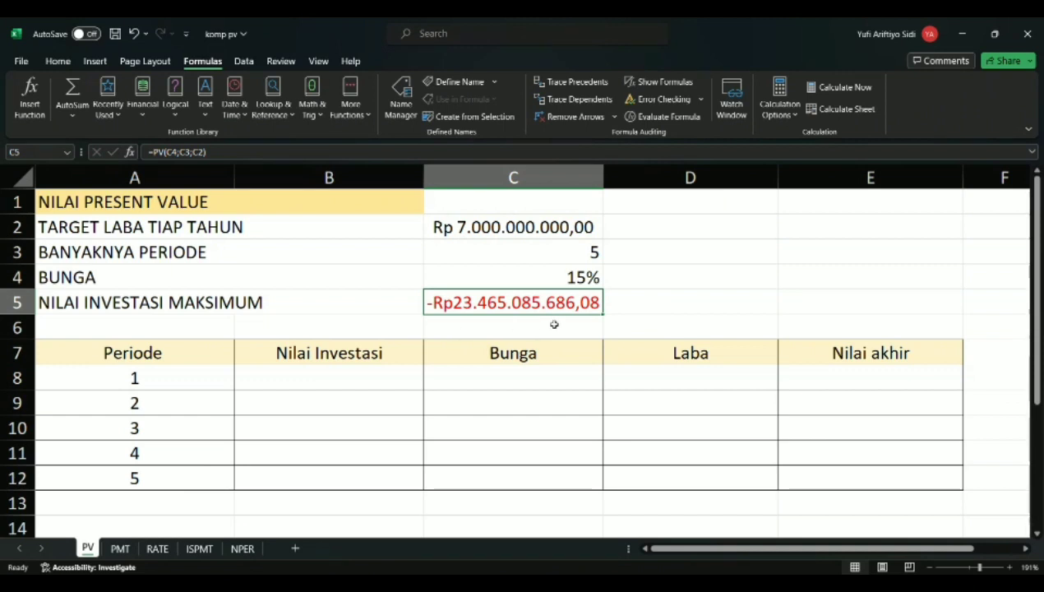
- Fill the period 1 Nilai Investasi in cell B8 with the positive investment value using =ABS(C5)
left_click(352, 385)
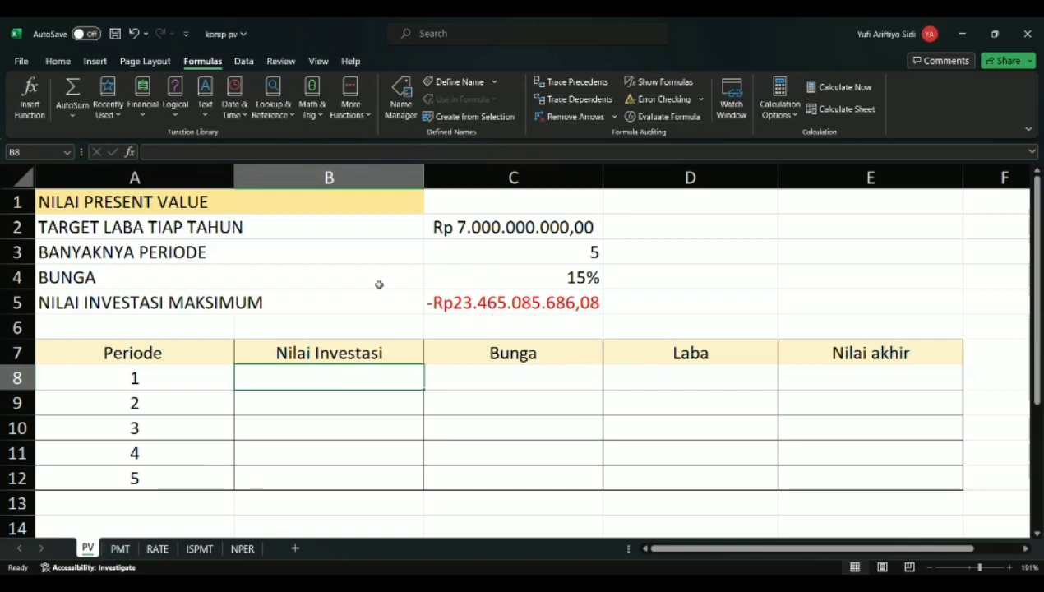
type("=")
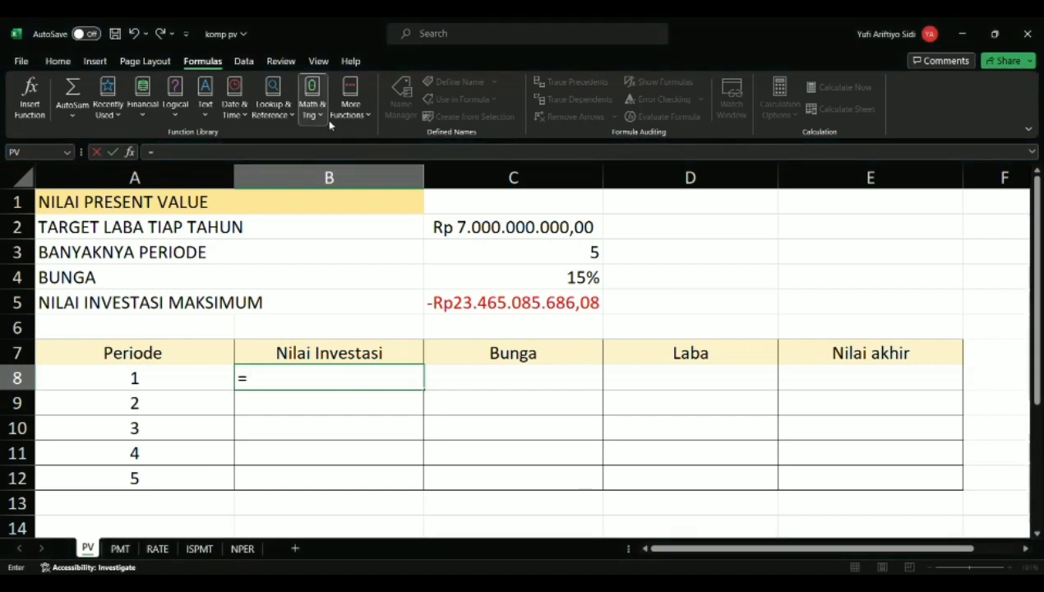
left_click(348, 137)
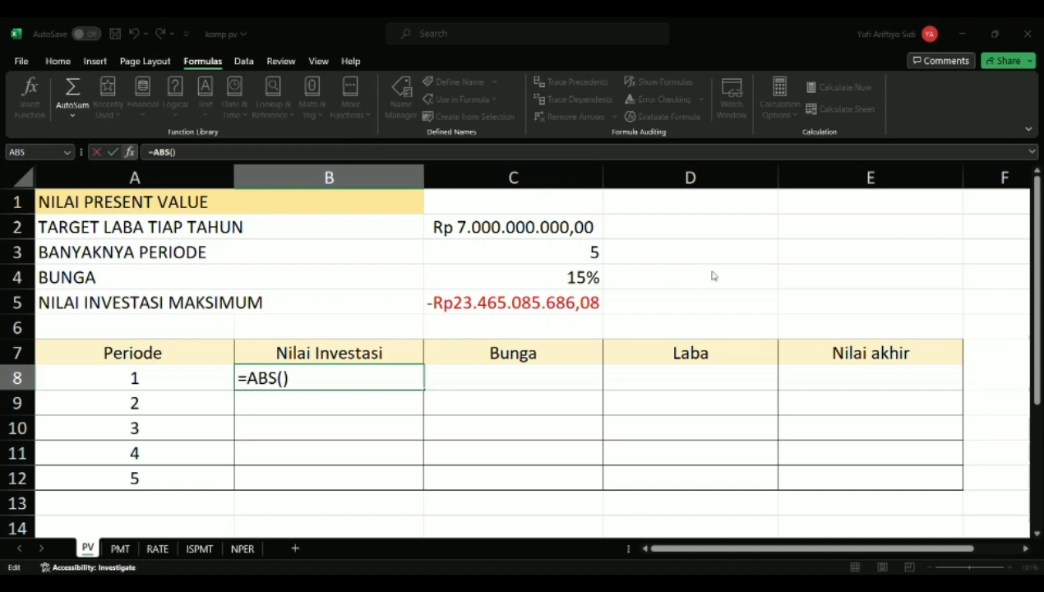
left_click(577, 313)
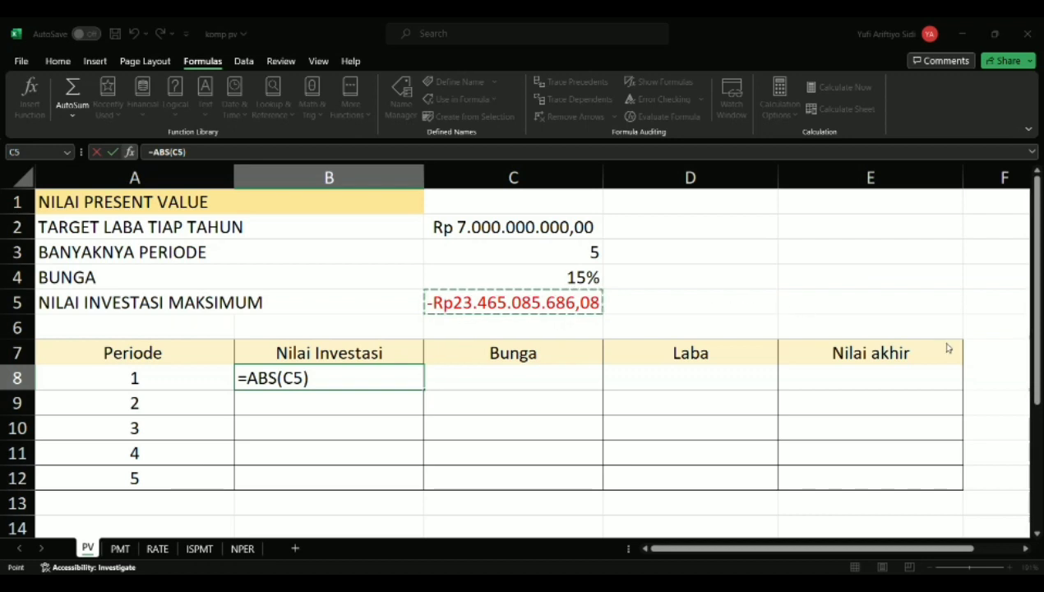
key("ctrl+Return")
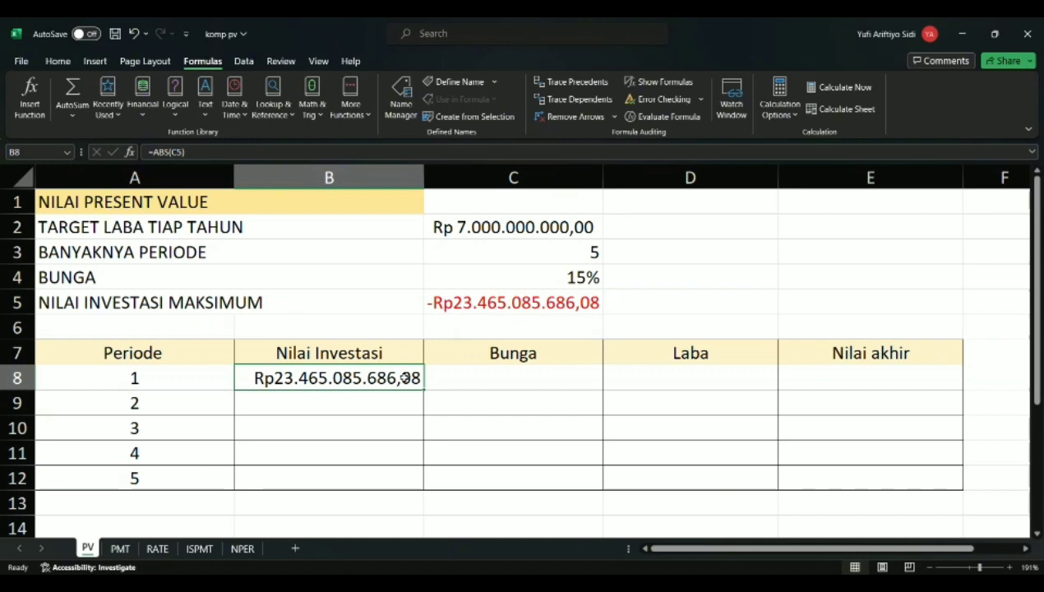
- Calculate the period 1 Bunga in cell C8 with the formula =C4*B8
left_click(454, 380)
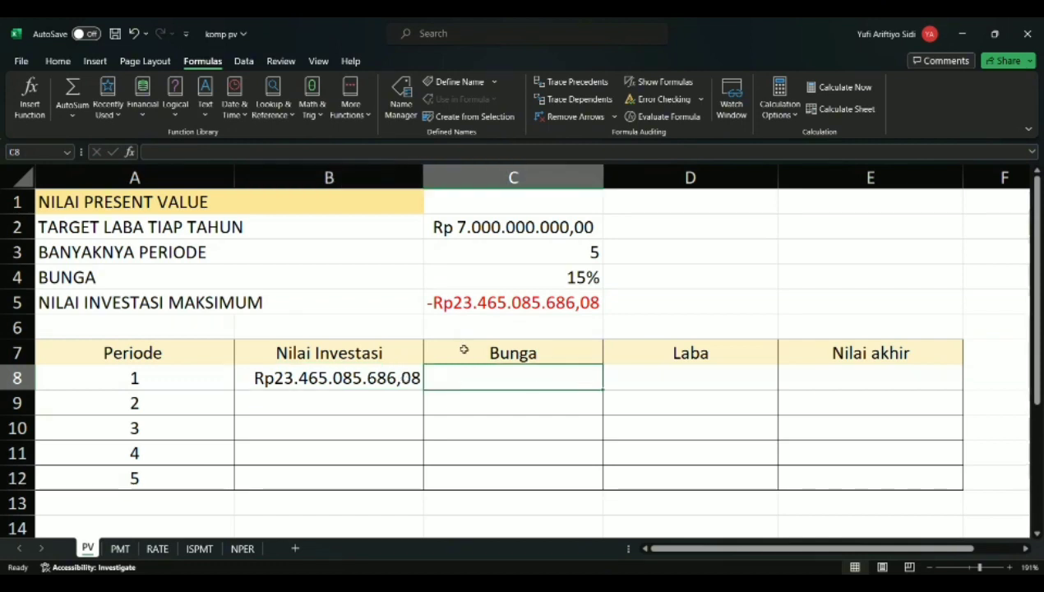
type("=")
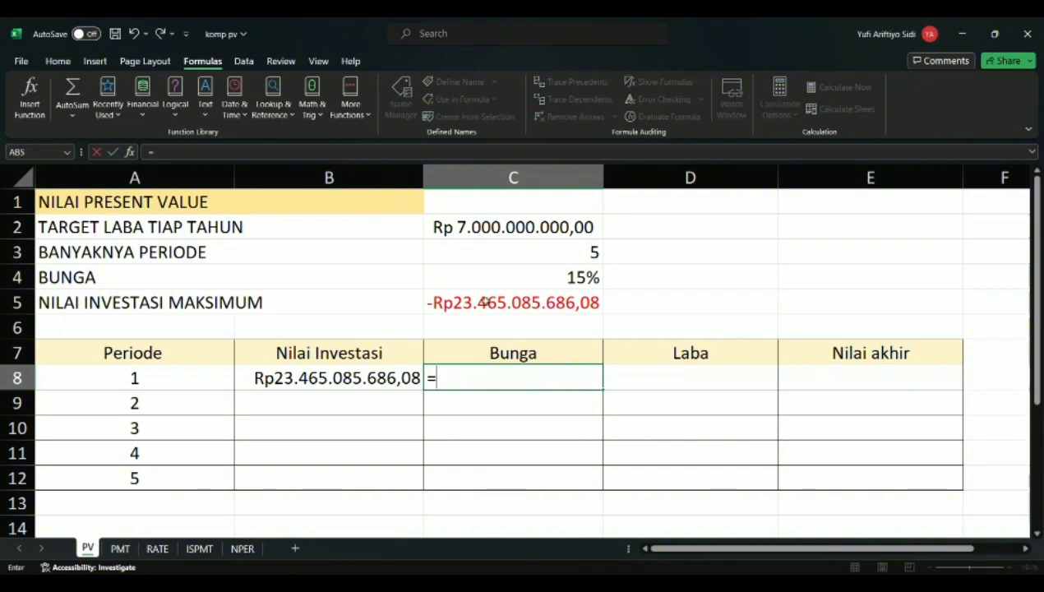
left_click(502, 287)
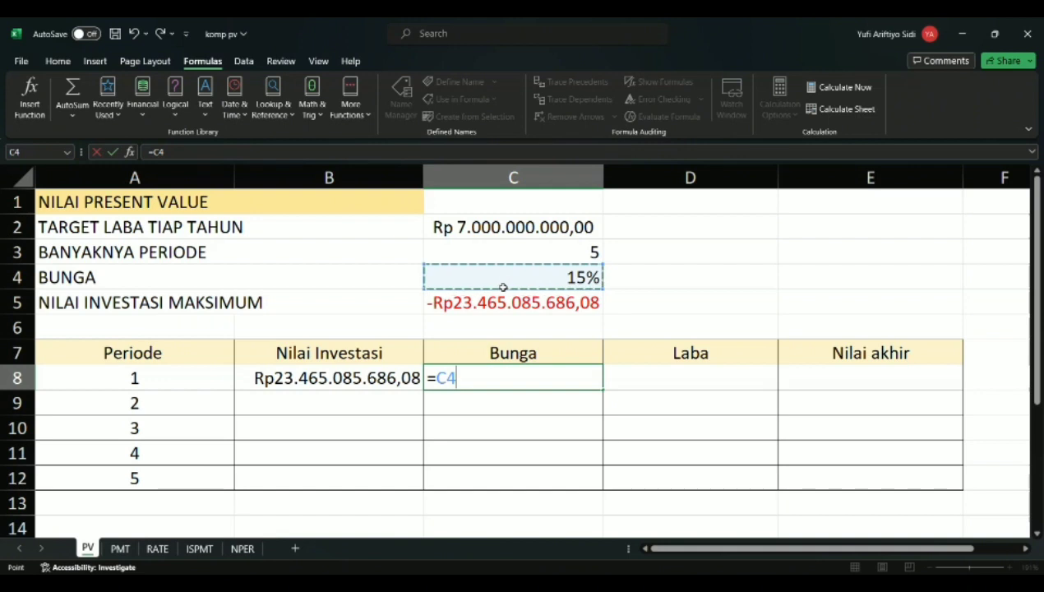
type("*")
left_click(374, 378)
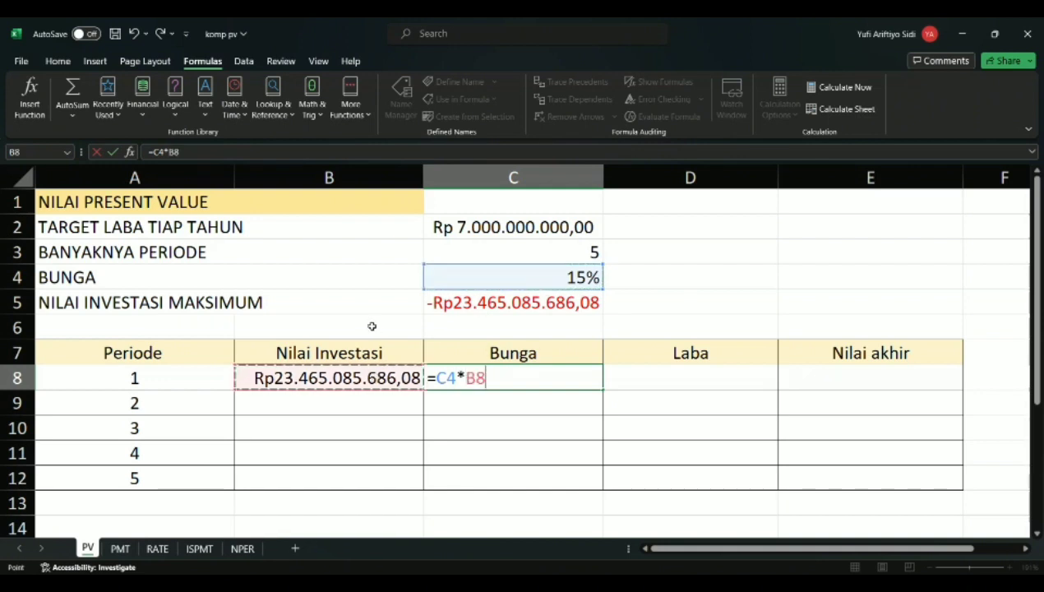
key("Return")
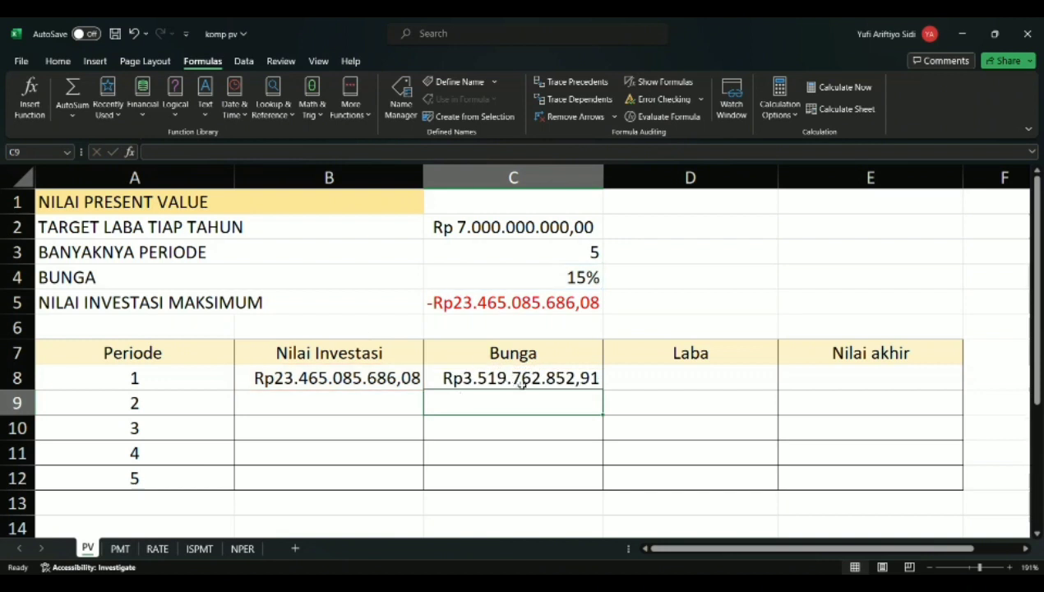
- Link the period 1 Laba in cell D8 to the yearly profit target with =C2
left_click(640, 380)
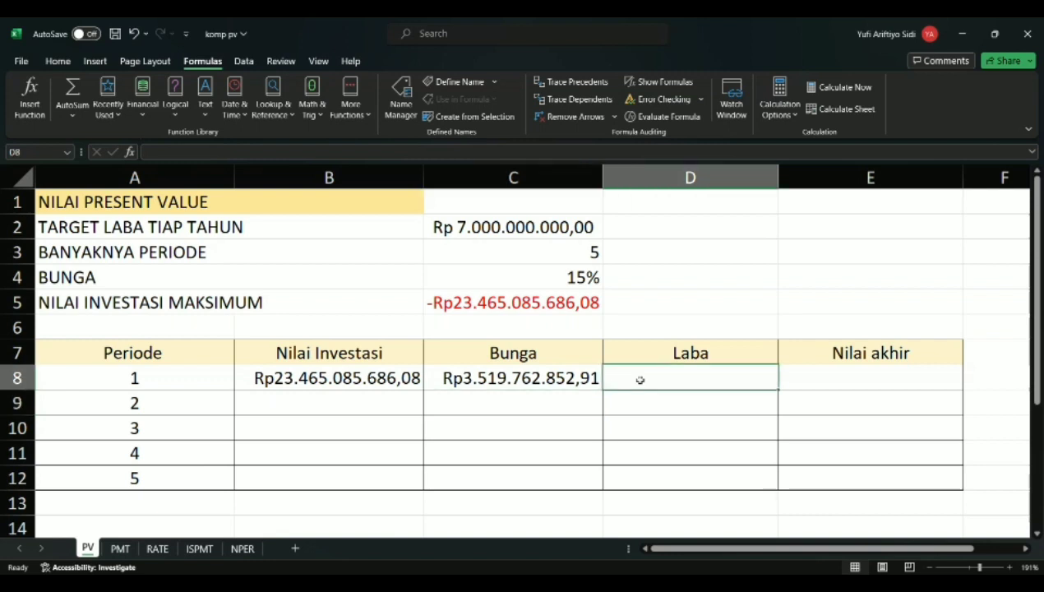
type("=")
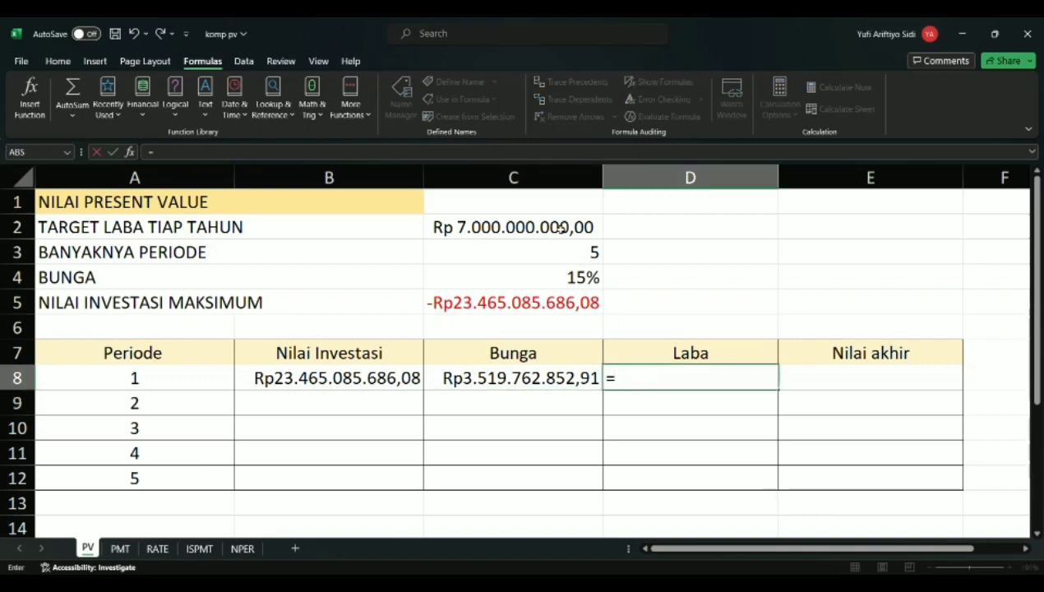
left_click(558, 228)
key("Return")
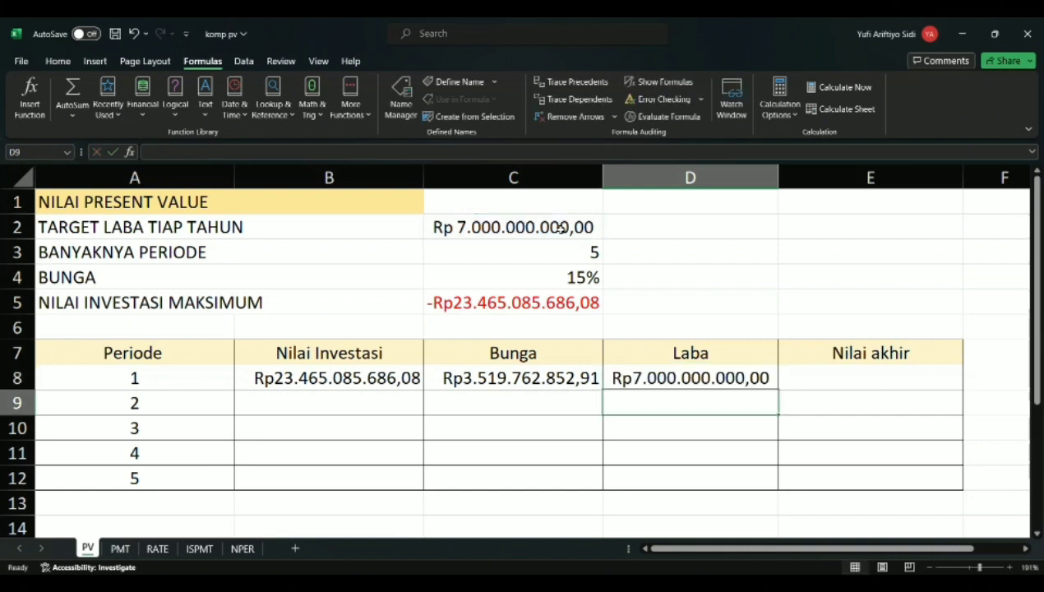
- Calculate the period 1 Nilai akhir in cell E8 with the formula =B8-D8+C8
left_click(871, 377)
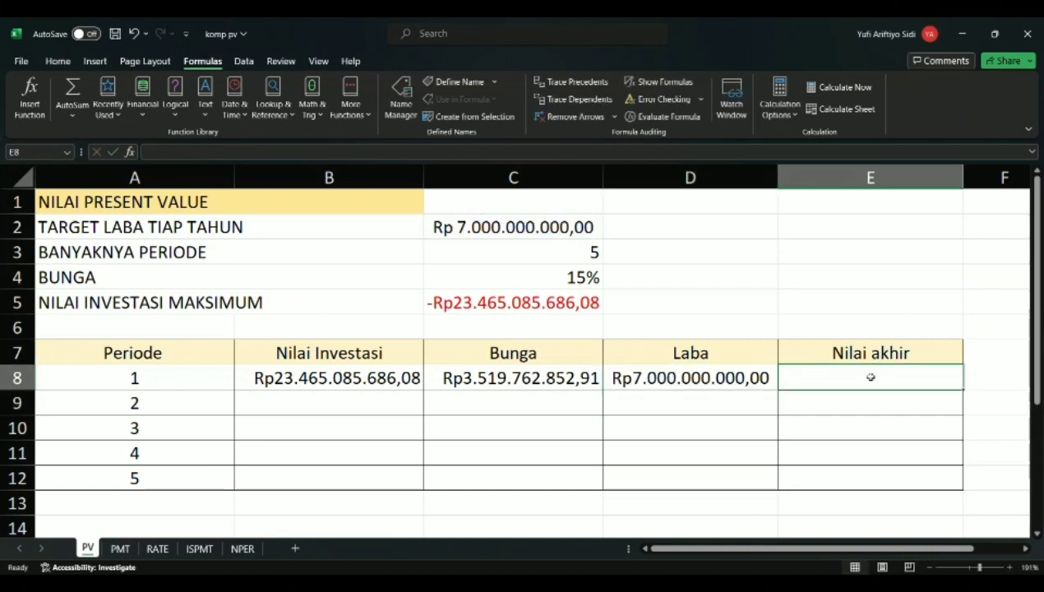
left_click(758, 386)
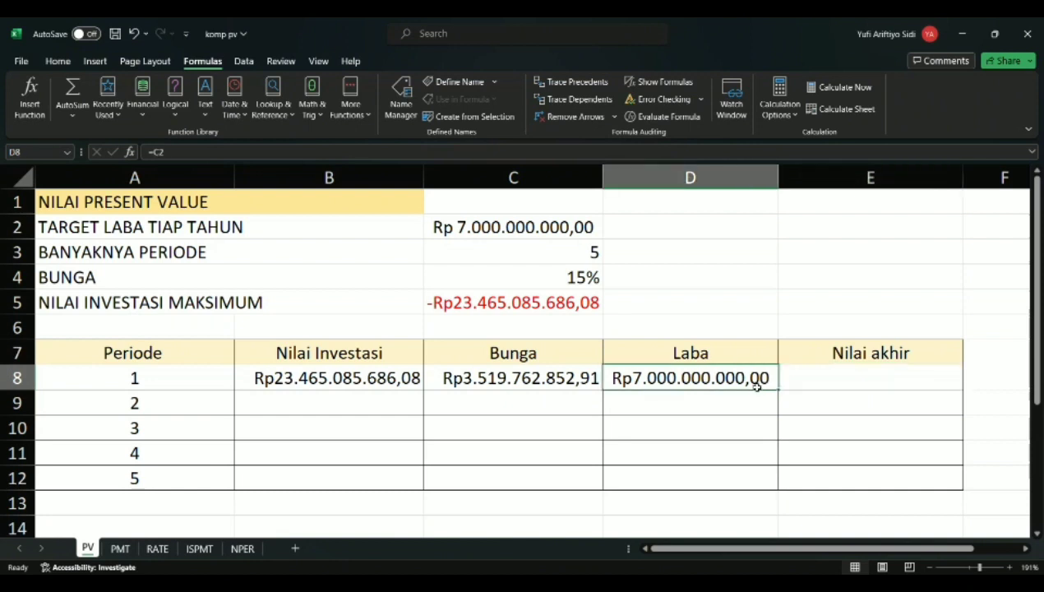
left_click(826, 378)
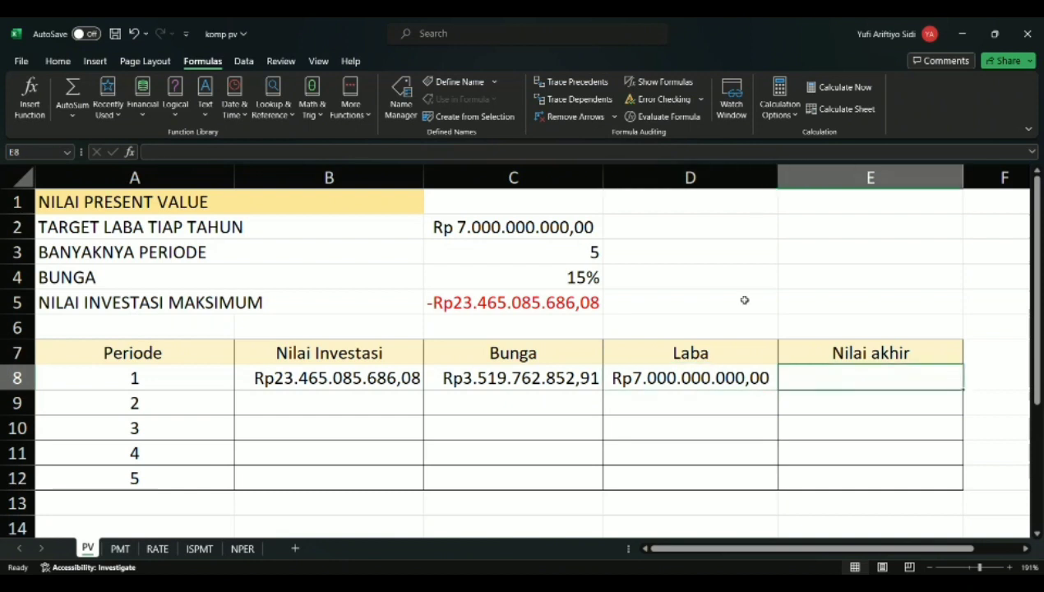
type("=")
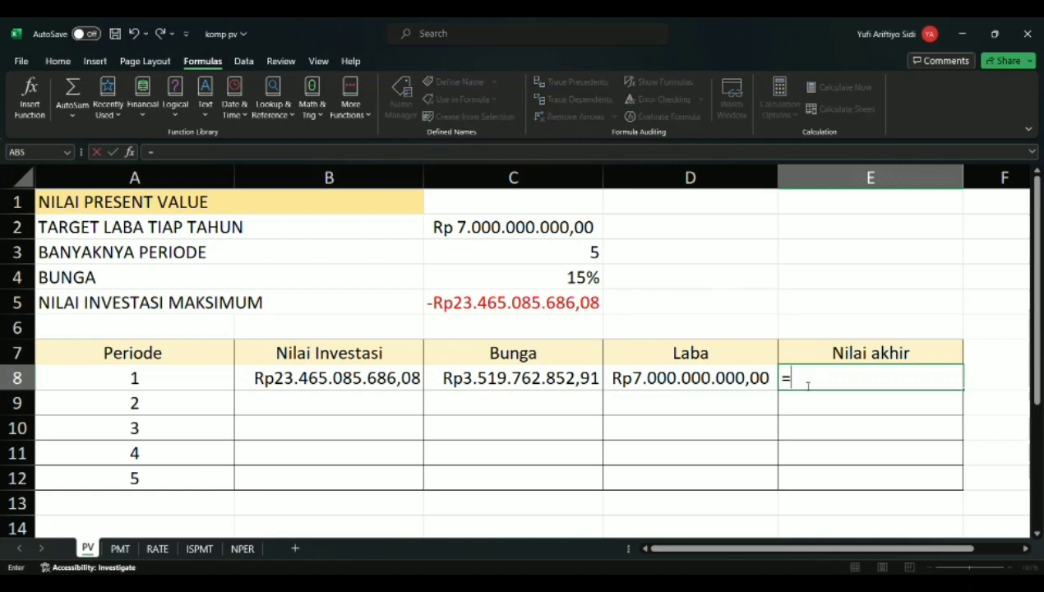
left_click(391, 385)
type("-")
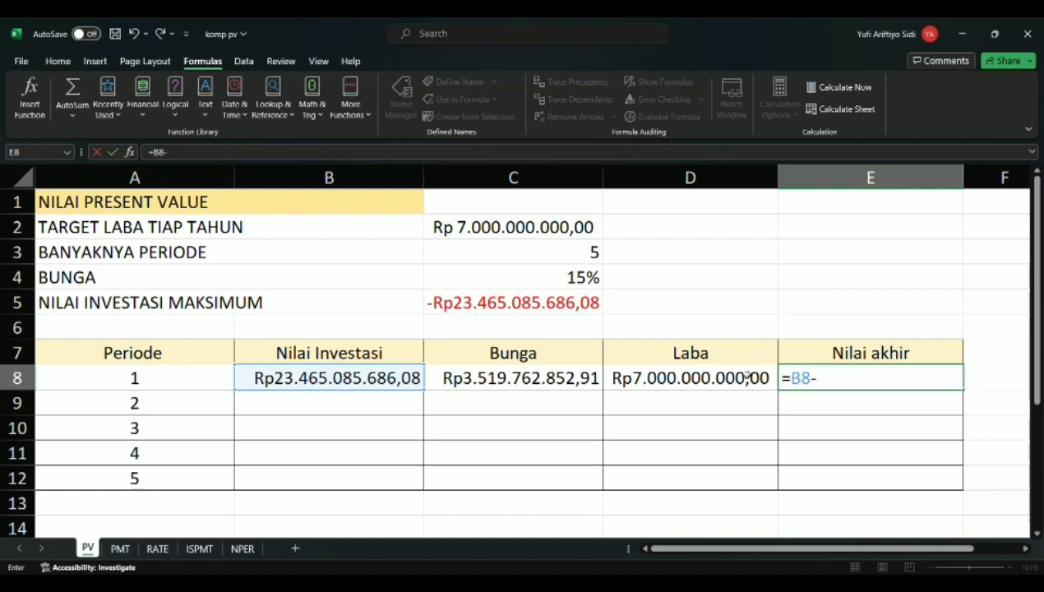
left_click(745, 378)
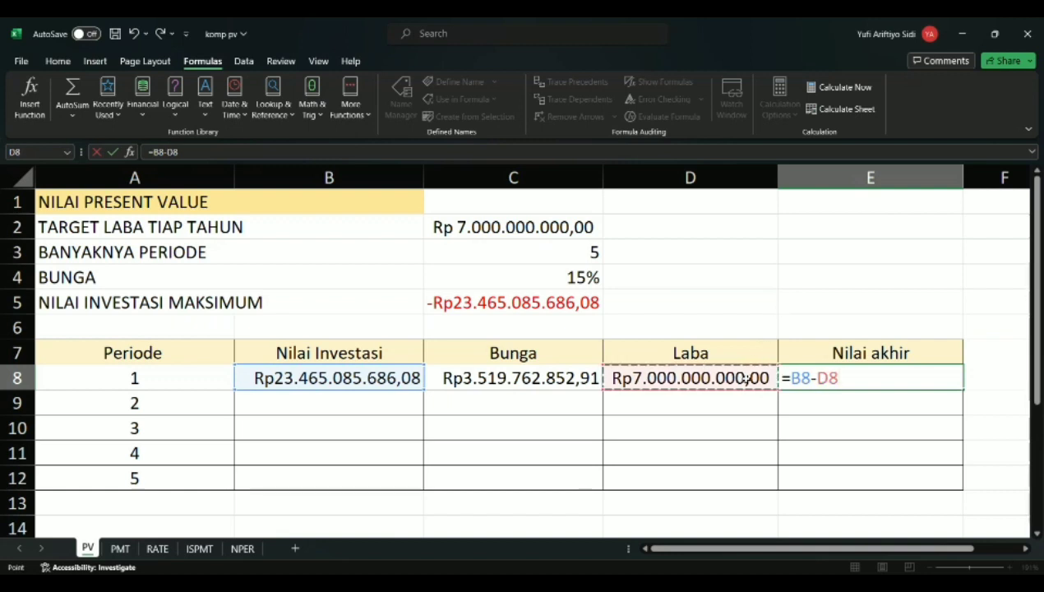
type("+")
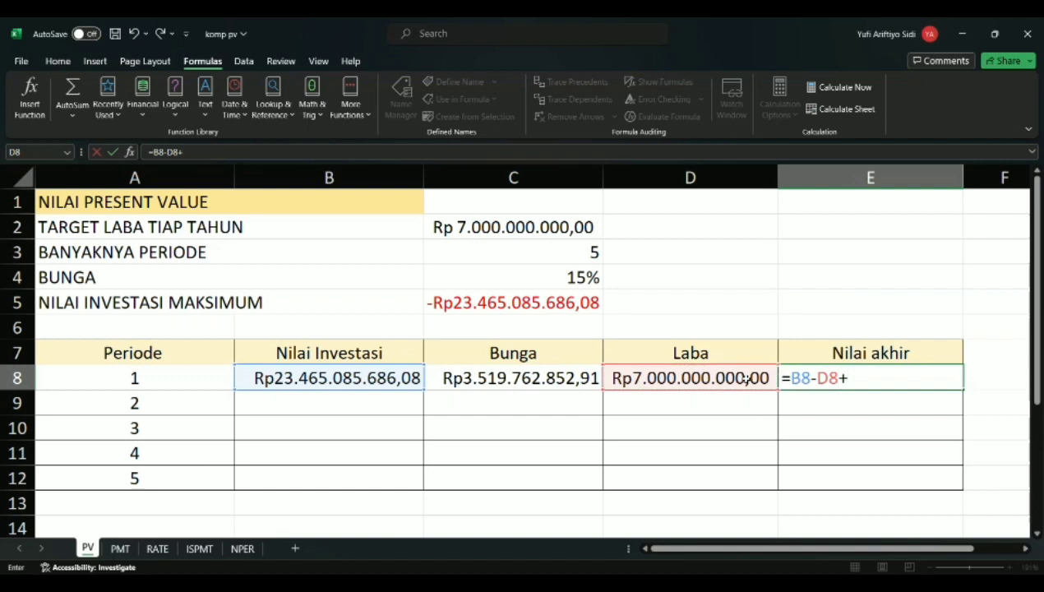
left_click(577, 384)
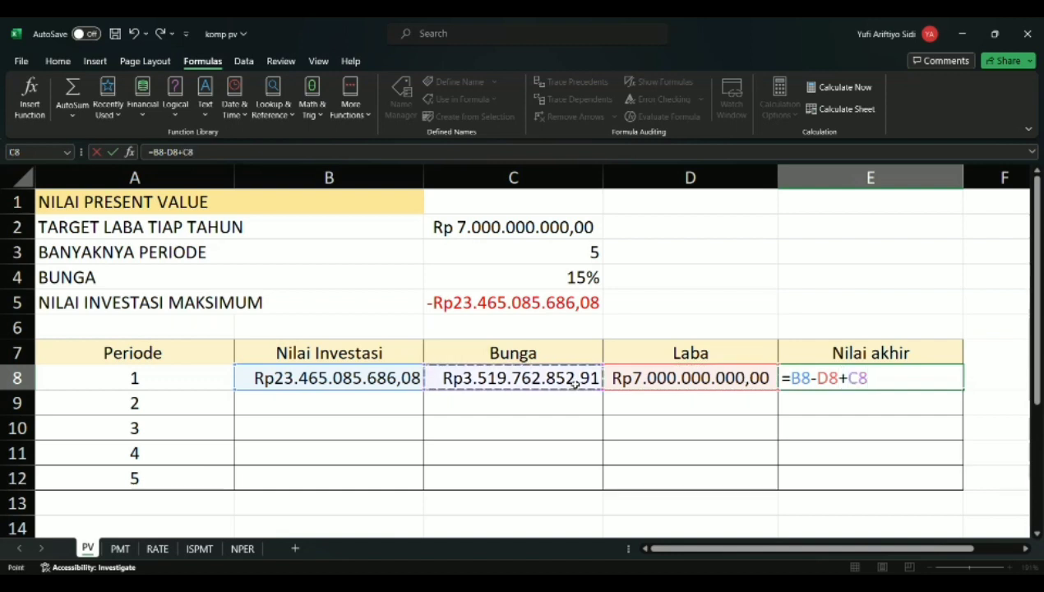
key("Return")
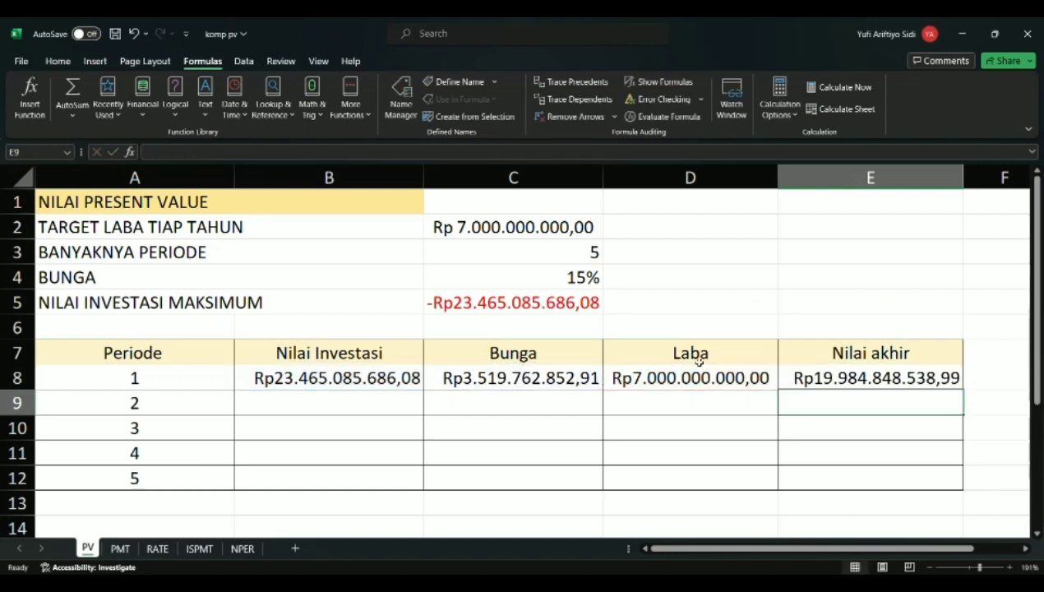
- Copy the formula text =B8-D8+C8 from cell E8 into the period 2 Nilai Investasi cell B9
left_click(809, 376)
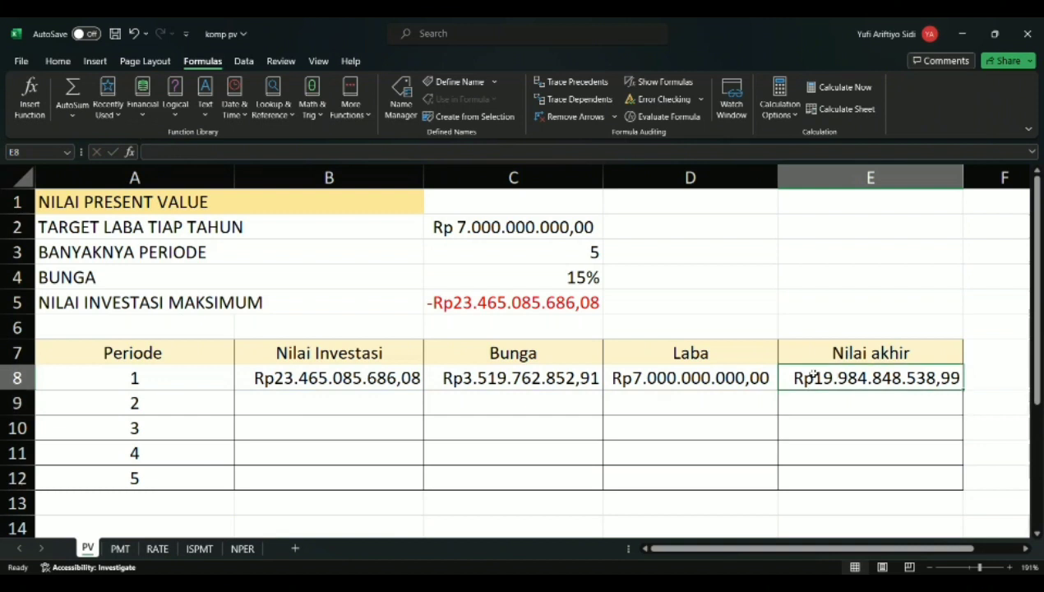
left_click(372, 405)
left_click(814, 379)
left_click_drag(197, 152, 142, 156)
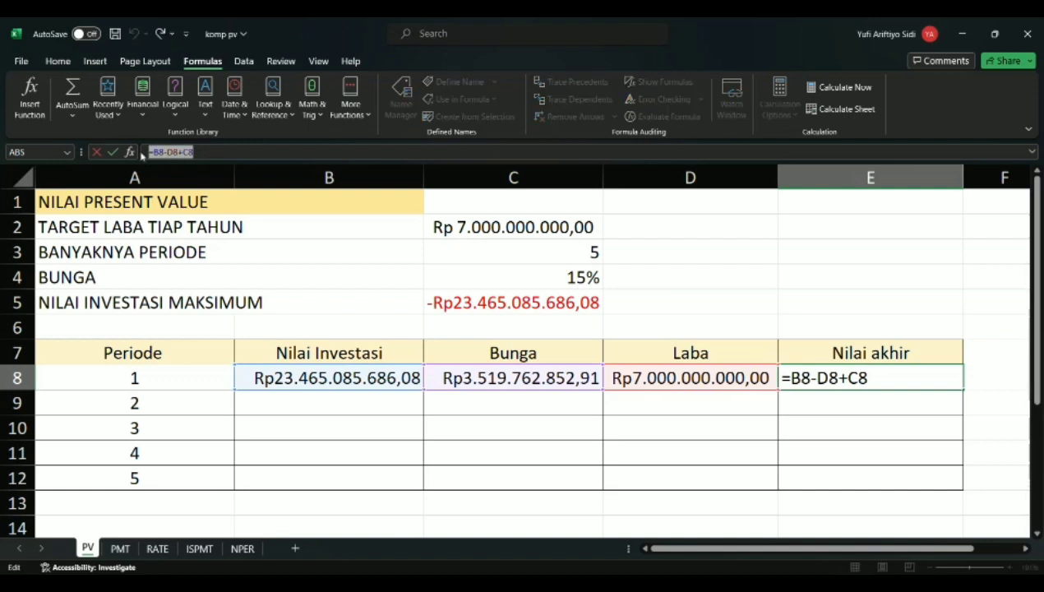
key("Return")
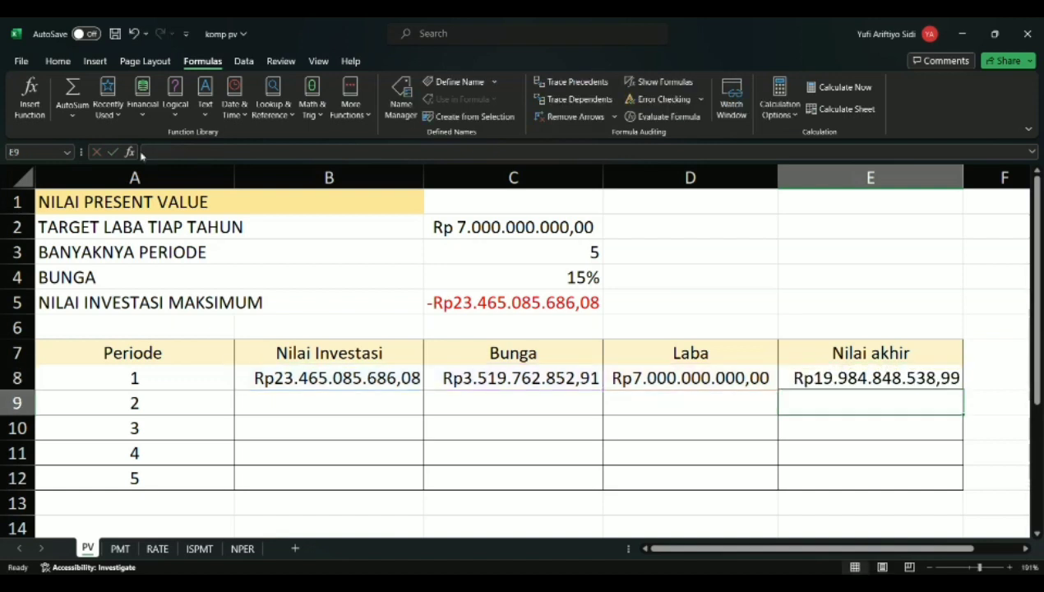
left_click(272, 398)
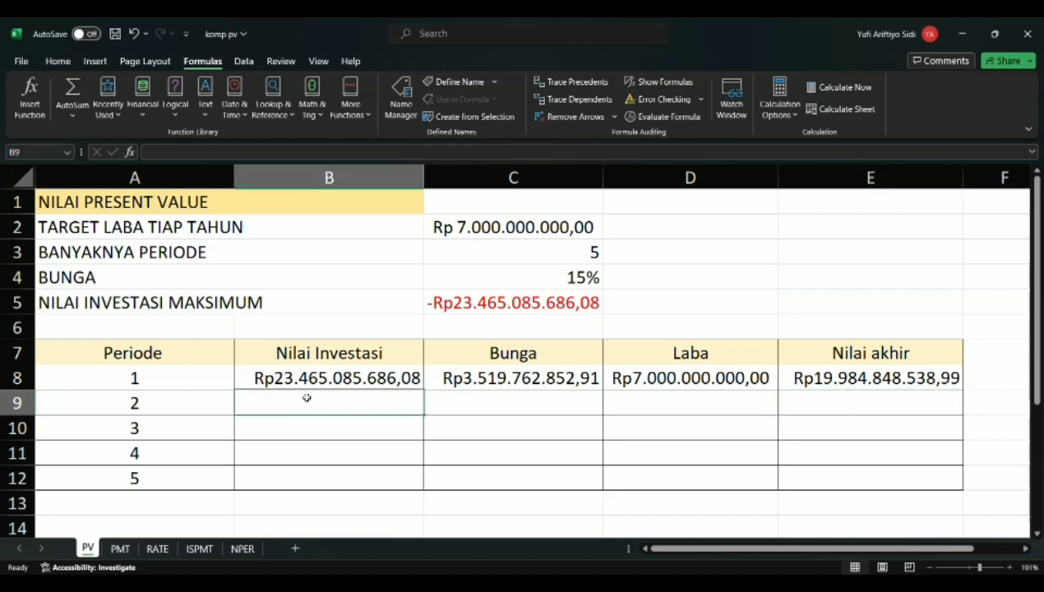
key("ctrl+v")
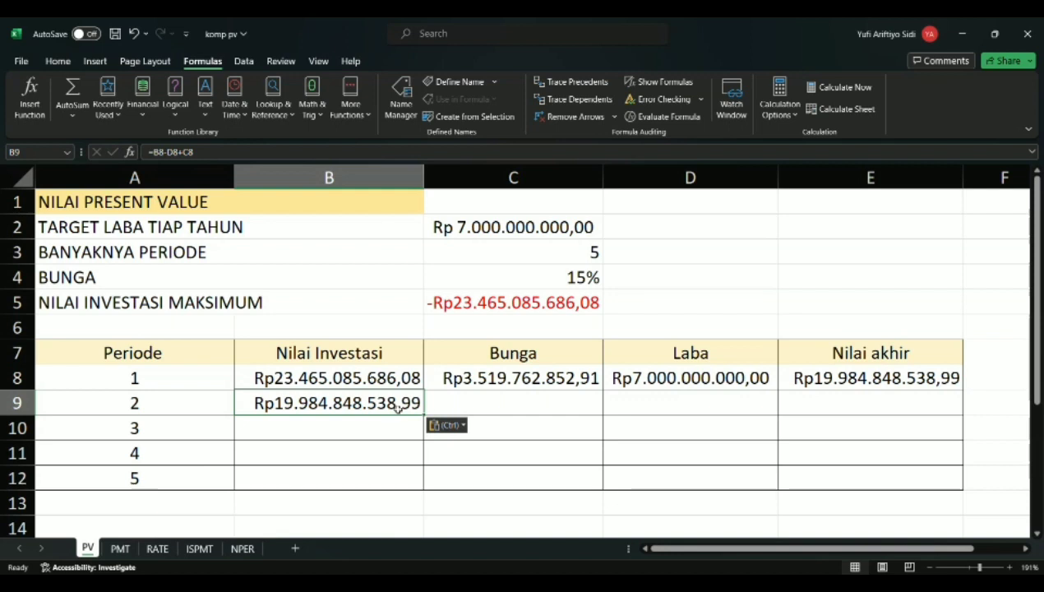
left_click(442, 410)
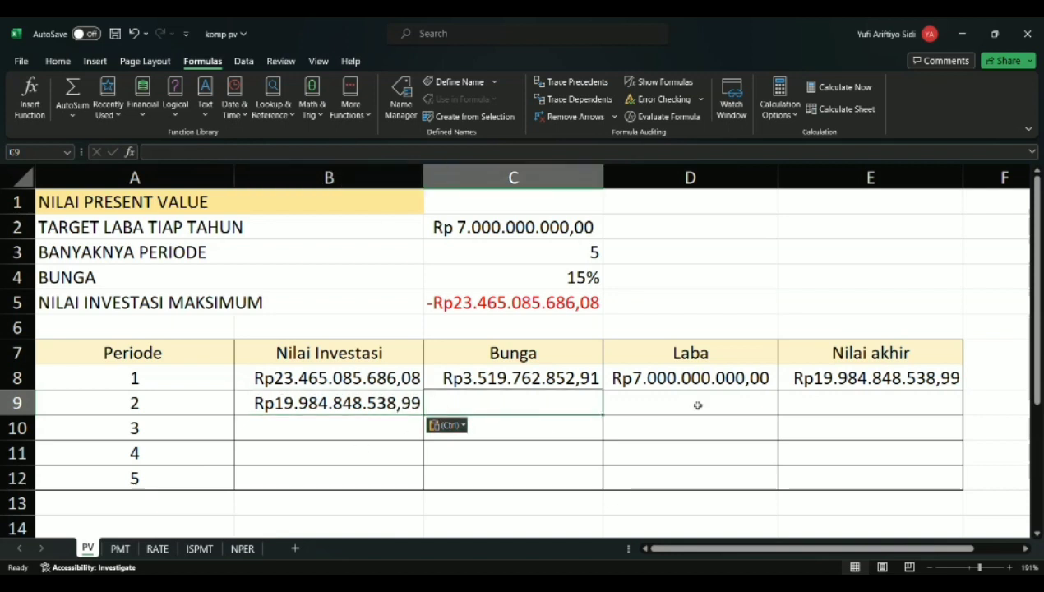
left_click(799, 405)
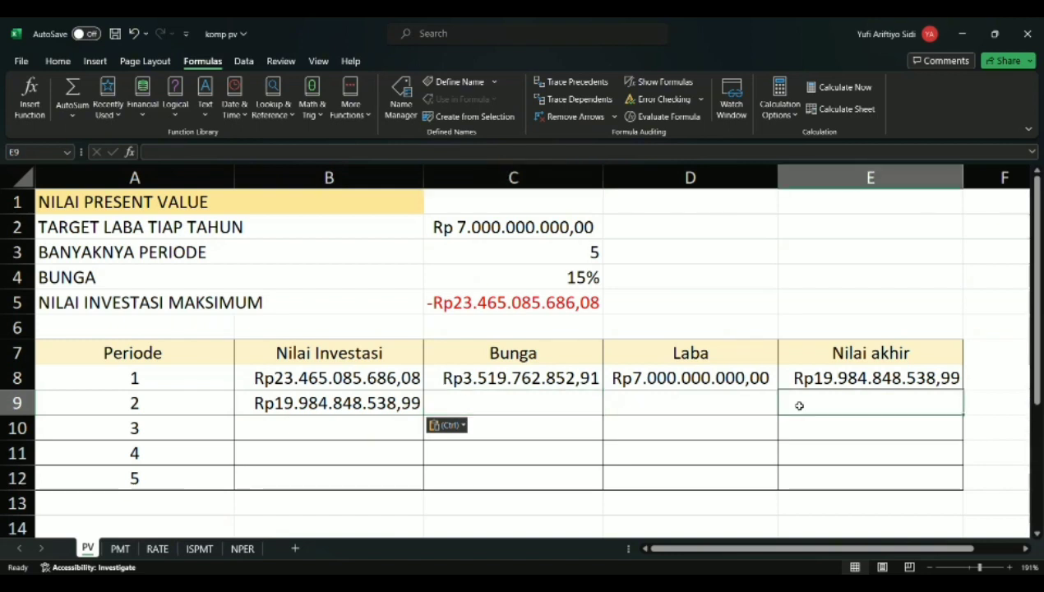
left_click(814, 489)
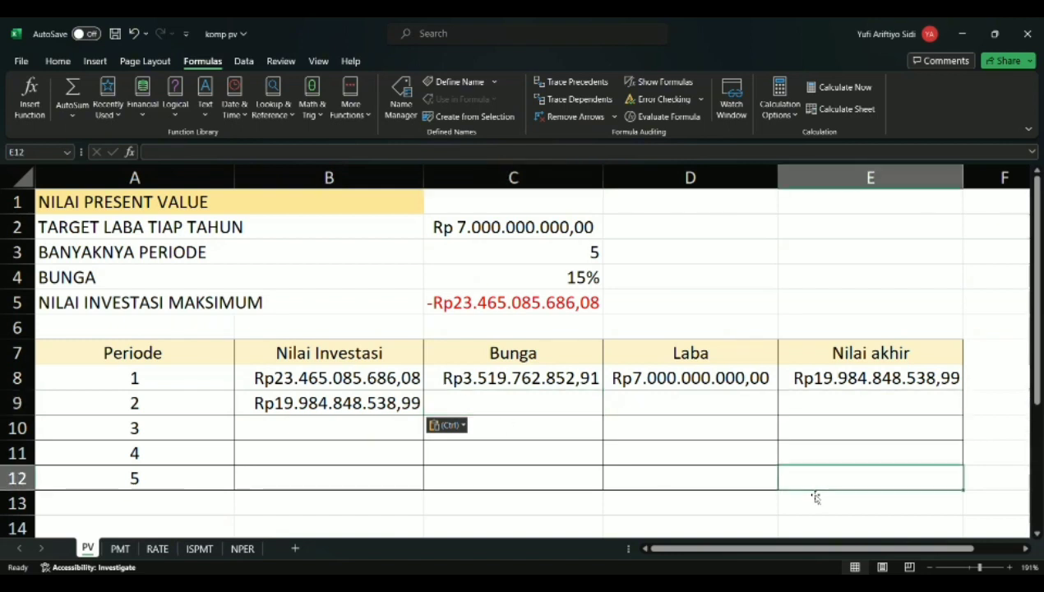
- Calculate the period 2 Bunga in cell C9 with the formula =C4*B9
left_click(497, 410)
key("Up")
key("Down")
type("=")
left_click(568, 280)
type("*")
left_click(334, 404)
key("Return")
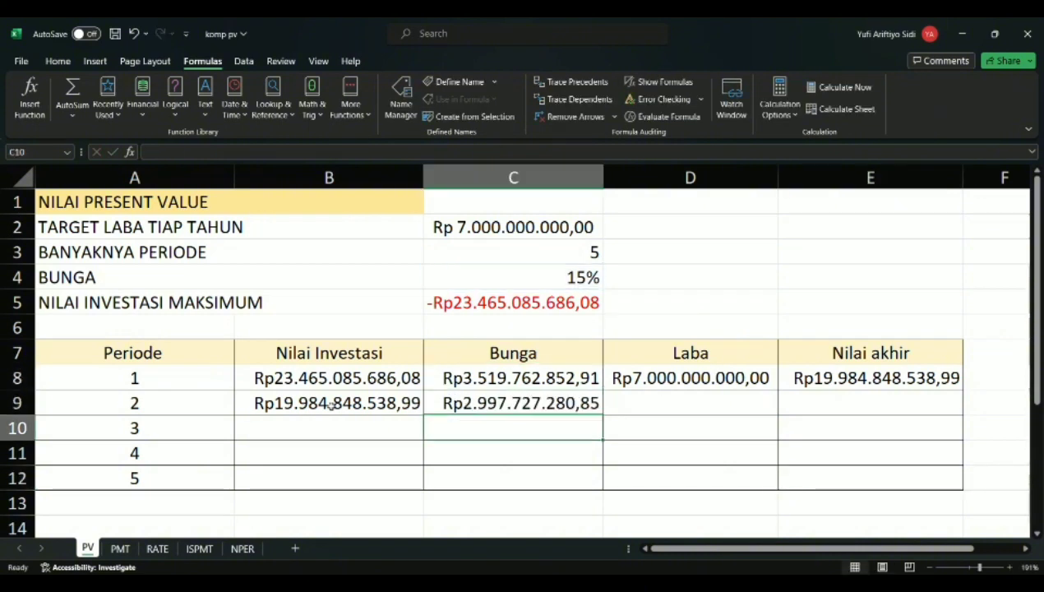
- Fill the period 2 Laba in D9 with the yearly profit target and calculate the Nilai akhir in E9 with =B9+C9-D9
key("Up")
key("Right")
type("=")
left_click(405, 410)
type("+")
left_click(575, 409)
type("-")
left_click(761, 410)
key("Return")
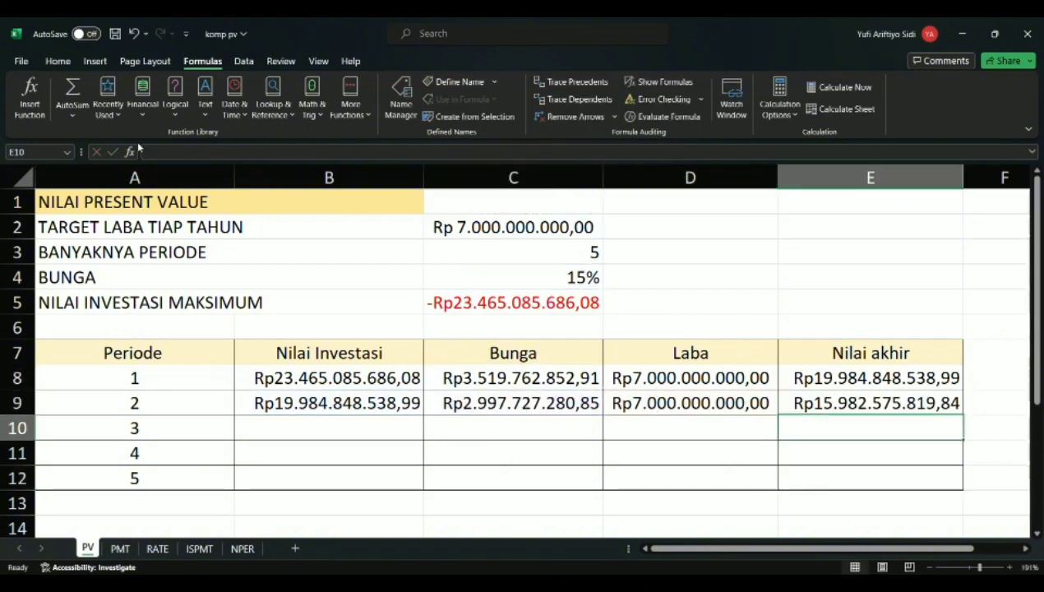
- Carry the period 2 Nilai akhir into cell B10 and calculate the period 3 Bunga in C10 with =C4*B10
type("Rp15.982.575.819,84")
type("=")
left_click(510, 281)
type("*")
left_click(362, 427)
key("Return")
- Link the period 3 Laba in D10 with =C2 and calculate the Nilai akhir in E10 from B10, D10 and C10
key("Right")
key("Up")
type("=")
left_click(562, 233)
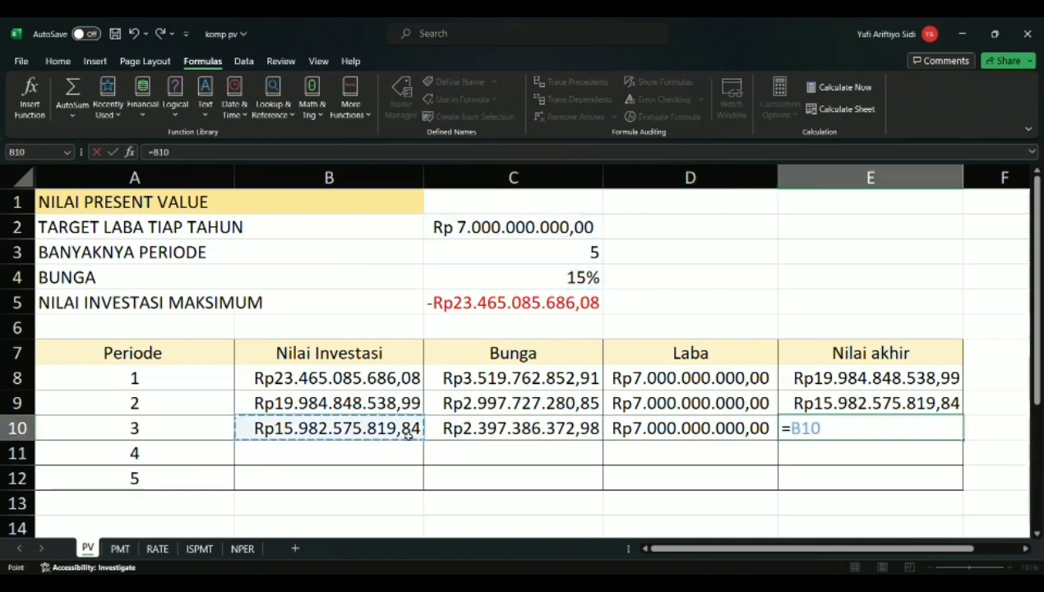
- Carry the period 3 Nilai akhir into cell B11 and calculate the period 4 Bunga in C11 with =C4*B11
left_click(298, 458)
type("=")
left_click(534, 281)
type("*")
left_click(318, 454)
key("Return")
- Link the period 4 Laba in D11 with =C2 and calculate the Nilai akhir in E11 with =B11-D11+C11
type("=")
left_click(564, 233)
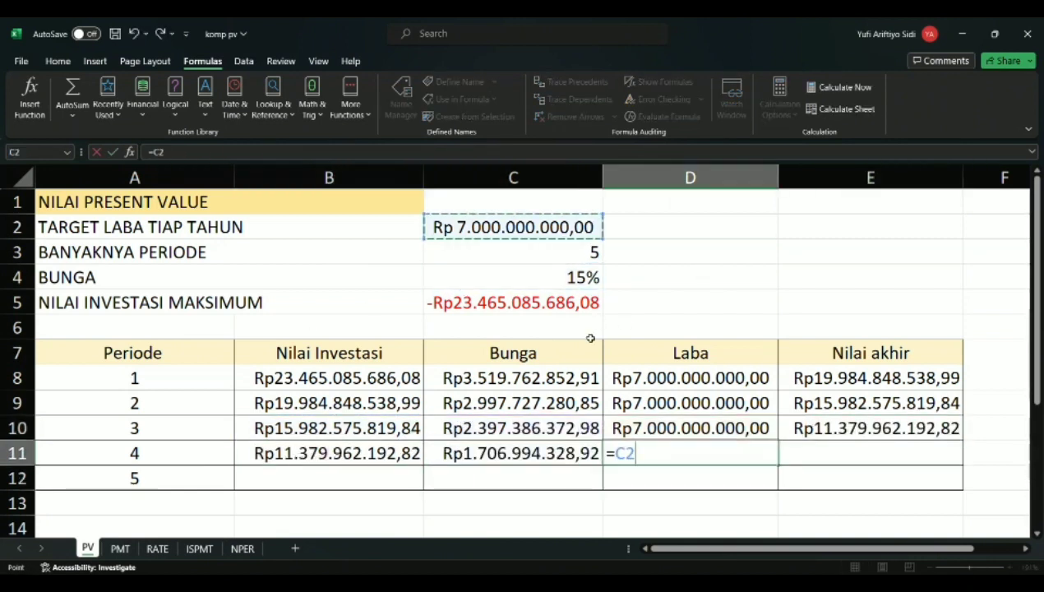
left_click(690, 457)
type("+")
left_click(581, 460)
key("Return")
- Carry the period 4 Nilai akhir into cell B12 and calculate the period 5 Bunga in C12 with =C4*B12
left_click(329, 478)
type("Rp6.086.956.521,74")
type("=")
left_click(526, 280)
key("Up")
- Link the period 5 Laba in D12 with =C2 and calculate the Nilai akhir in E12 with =B12-D12+C12
type("=")
left_click(491, 230)
key("Return")
key("Right")
key("Up")
type("=")
left_click(370, 480)
type("-")
left_click(664, 485)
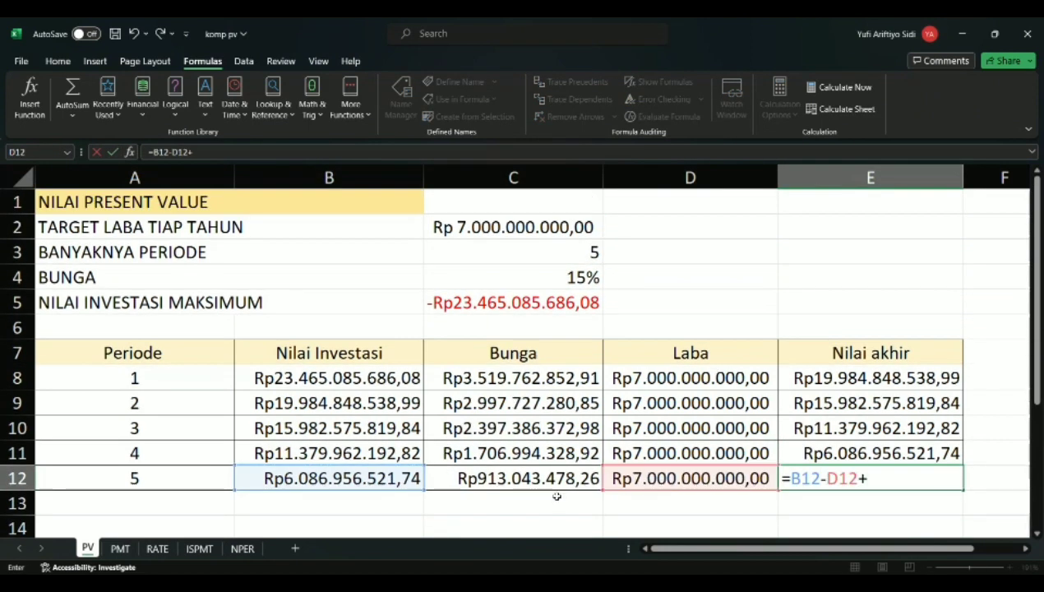
key("Return")
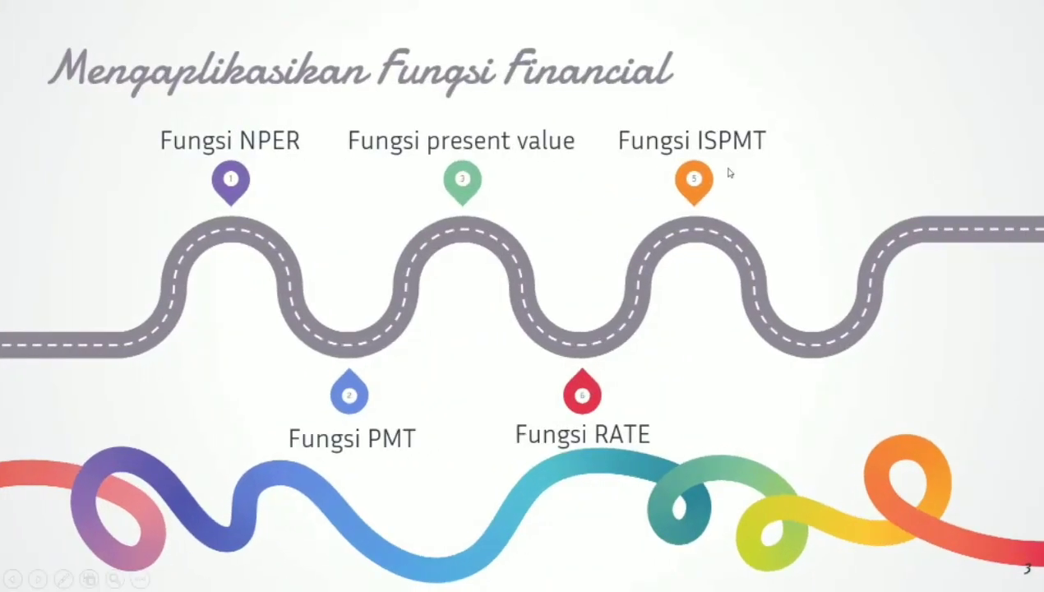
left_click(693, 178)
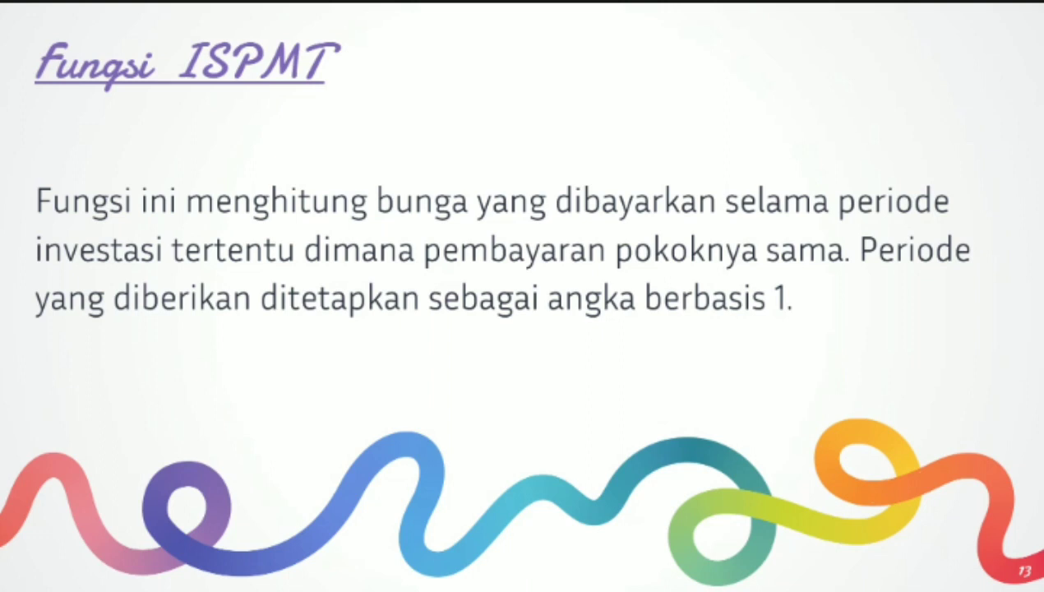
key("Right")
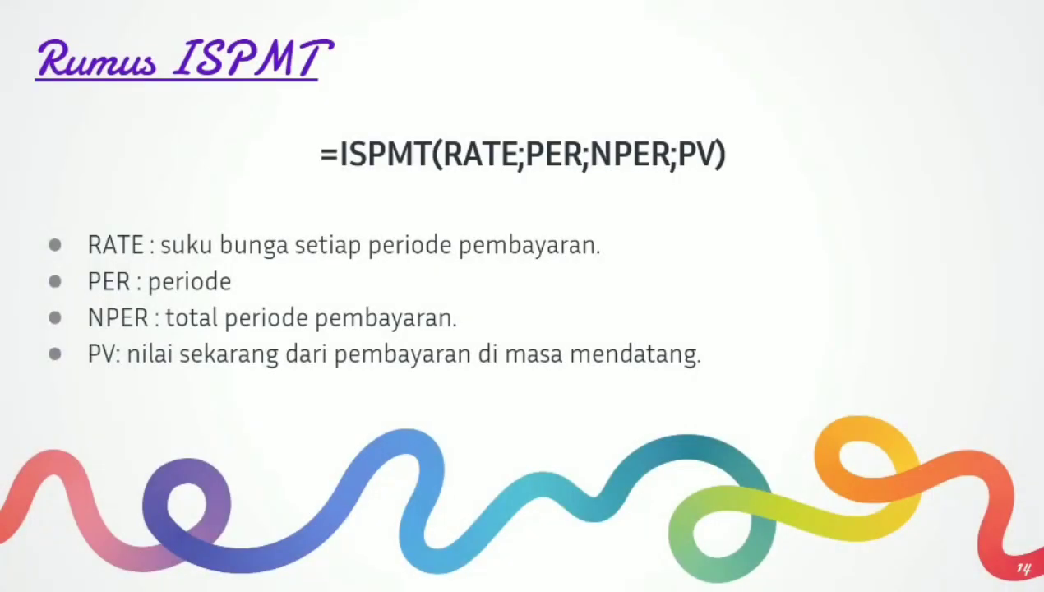
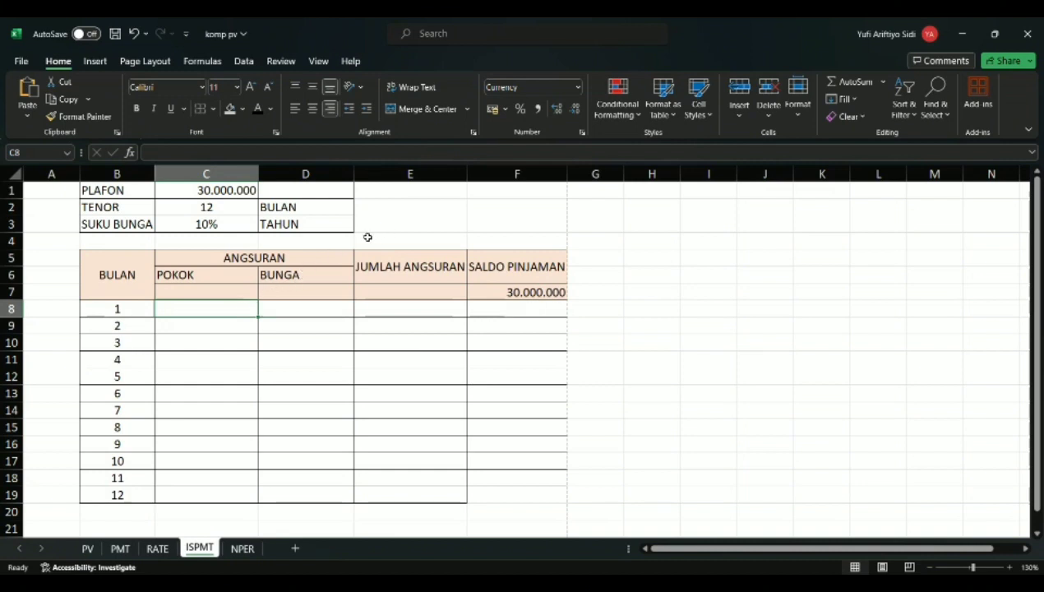
- On the ISPMT sheet, write the month 1 POKOK formula =-PPMT(C3/12;B8;C2;C1) in cell C8
type("=I")
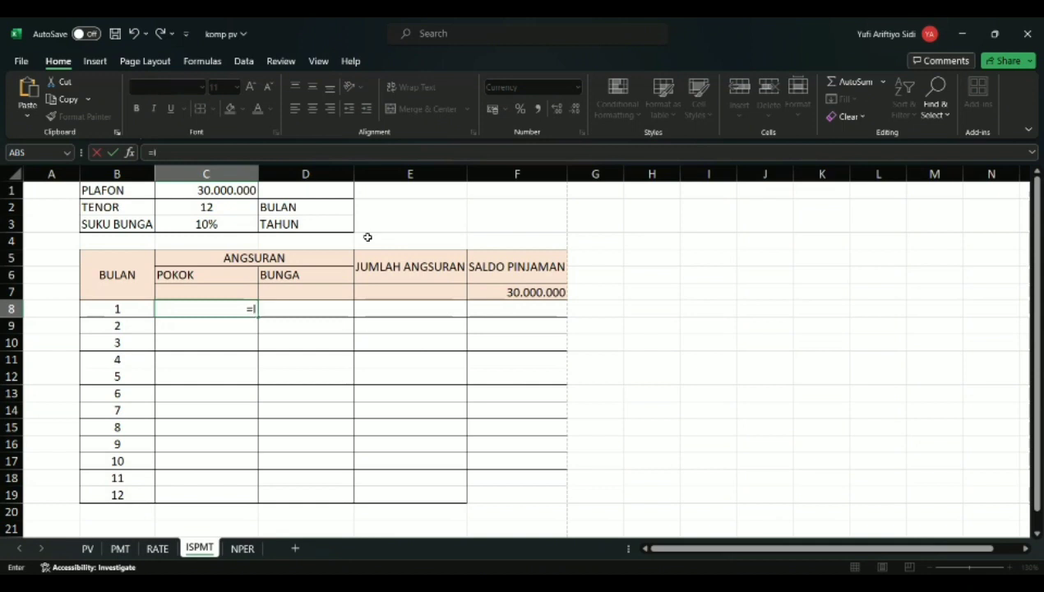
type("-PP")
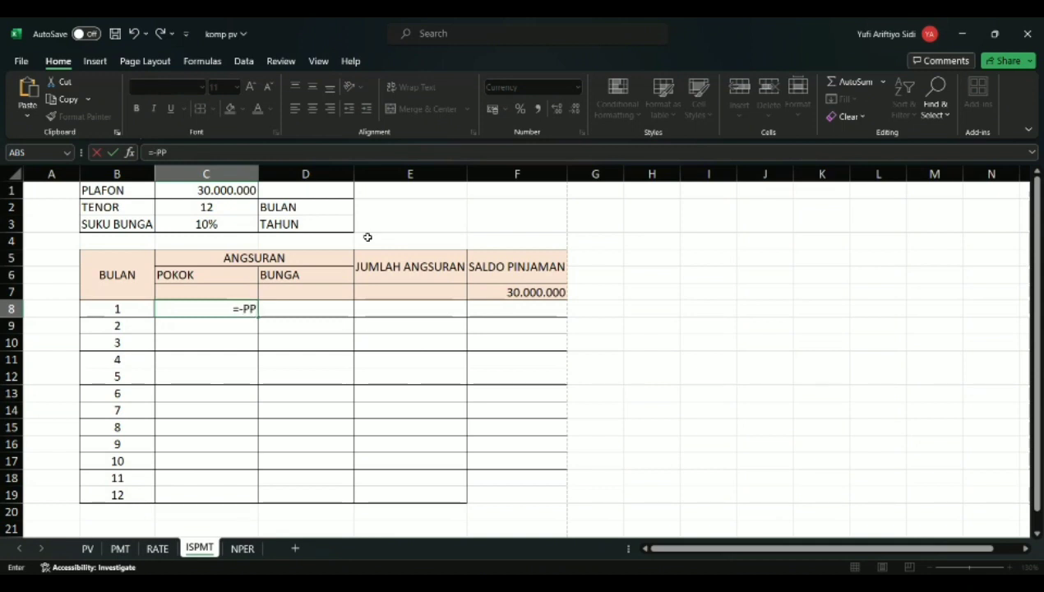
type("MT(")
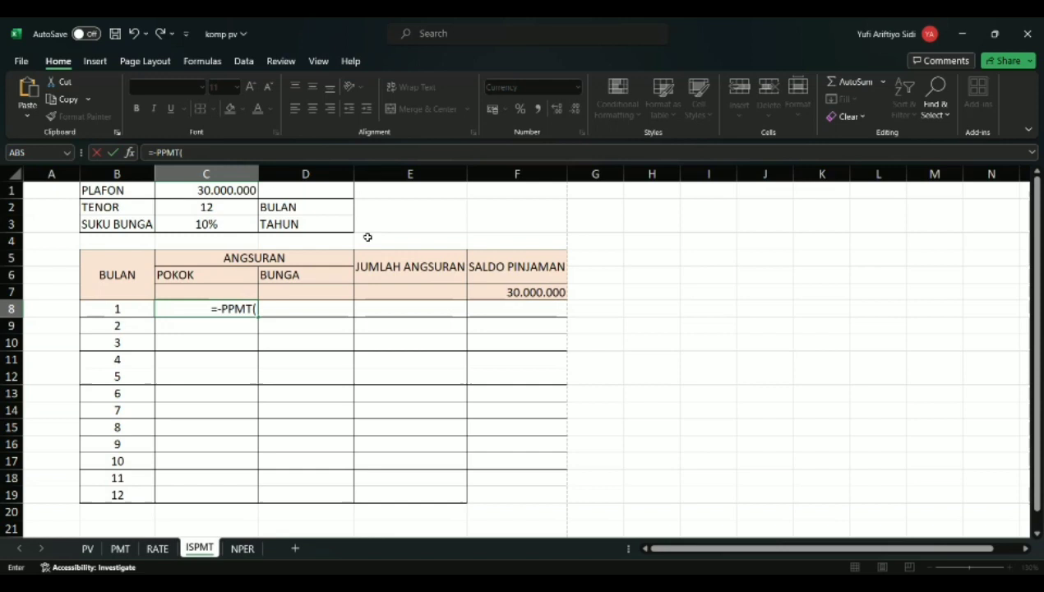
left_click(245, 228)
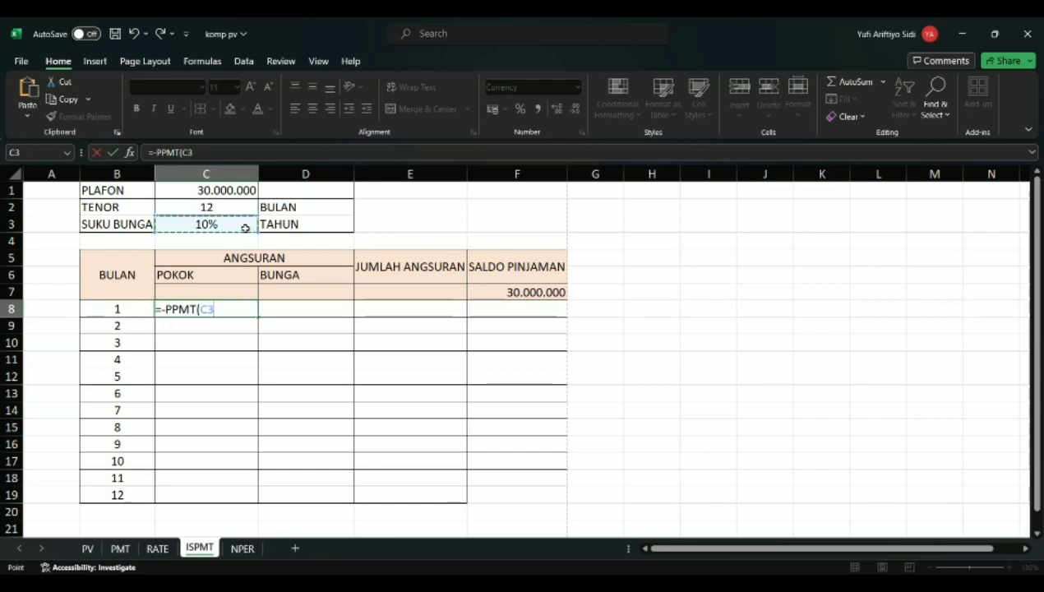
type("/12")
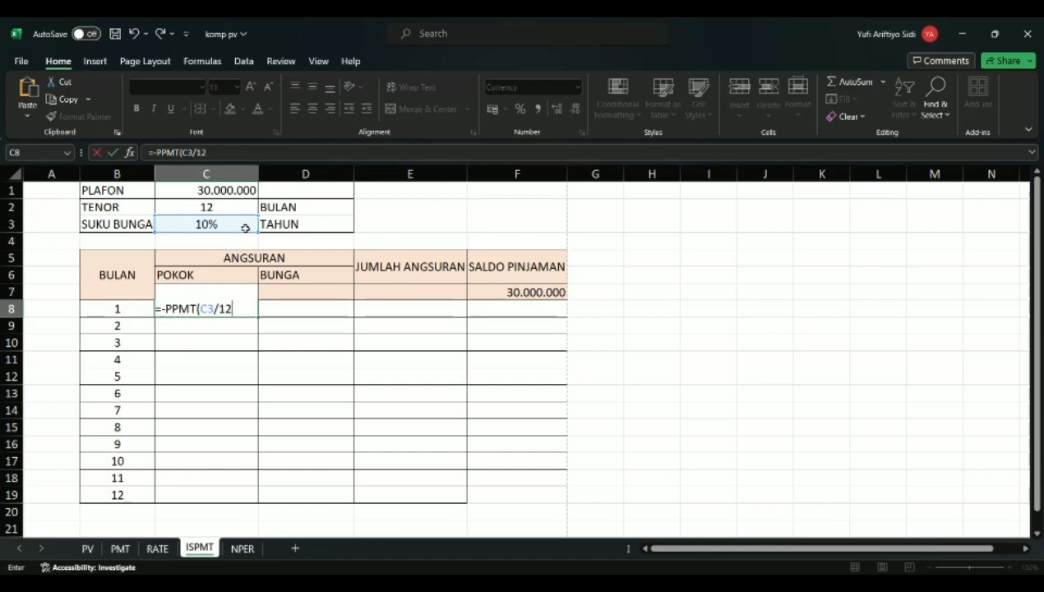
type(";")
left_click(133, 313)
type(";")
left_click(236, 213)
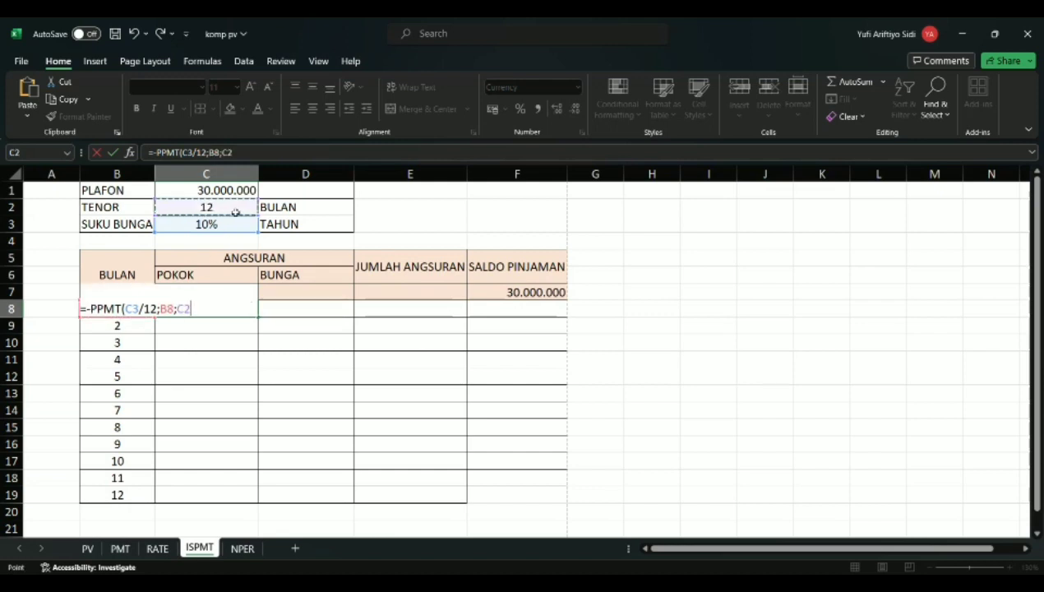
type(";")
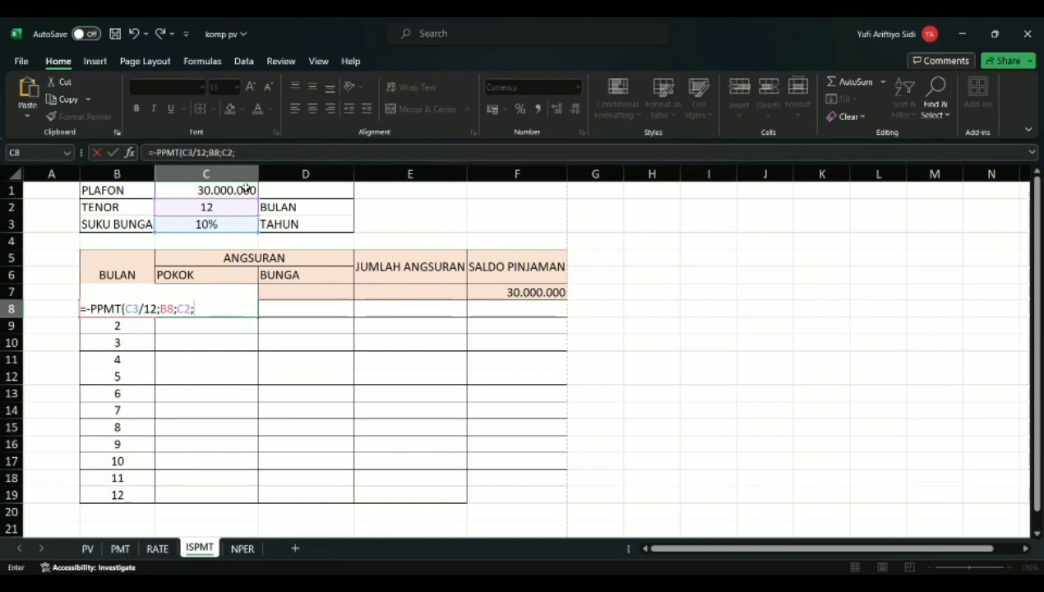
left_click(247, 190)
type(")")
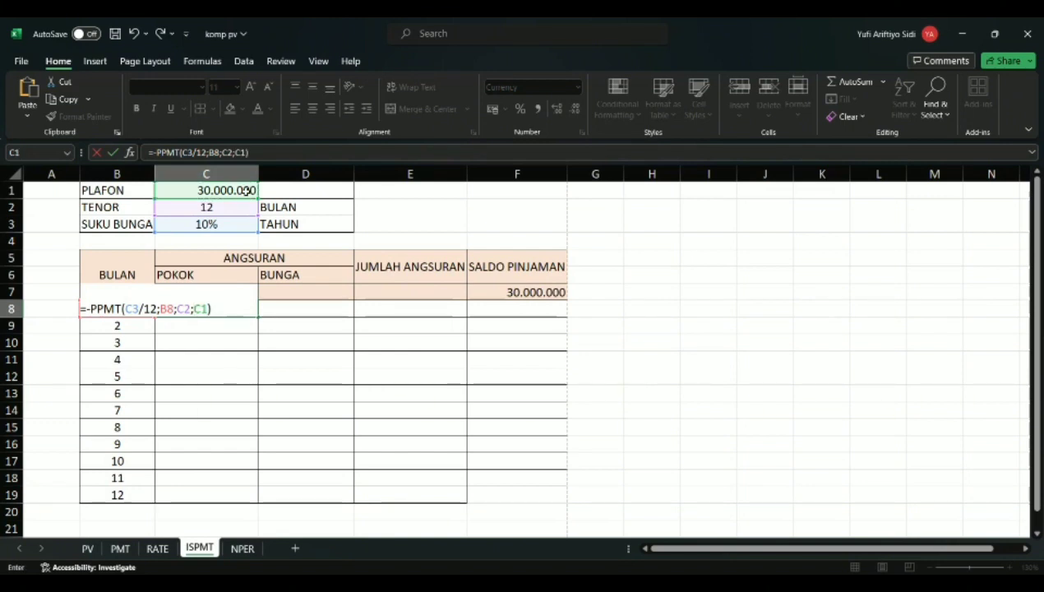
- Make the rate, tenor and plafon references in C8 absolute, giving =-PPMT($C$3/12;B8;$C$2;$C$1)
left_click(158, 152)
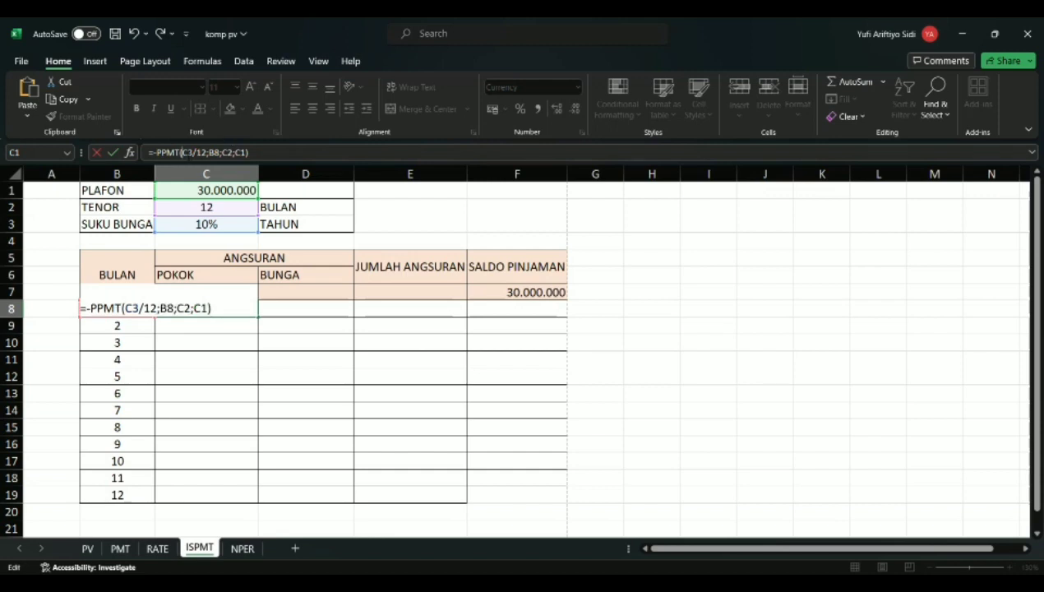
type("$")
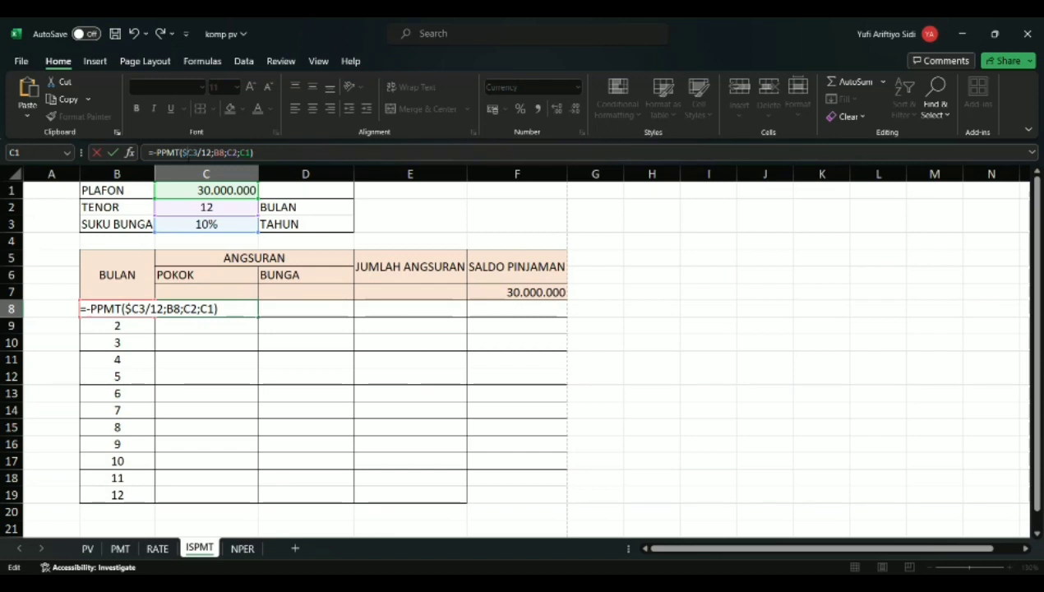
key("Return")
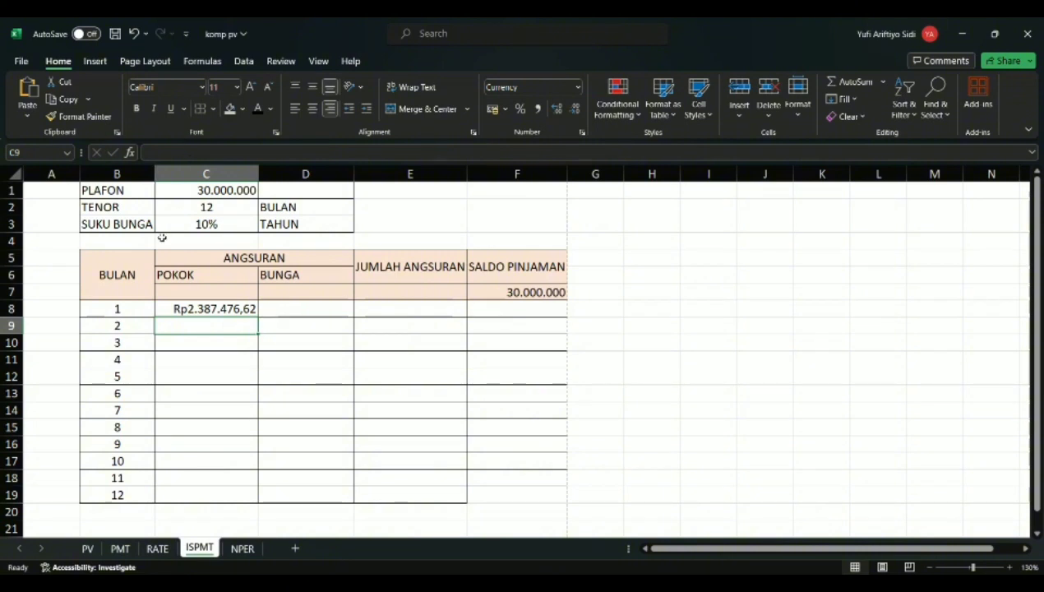
- Fill the POKOK formula from C8 down to C19 for all 12 months and check the formula in C9
left_click(197, 312)
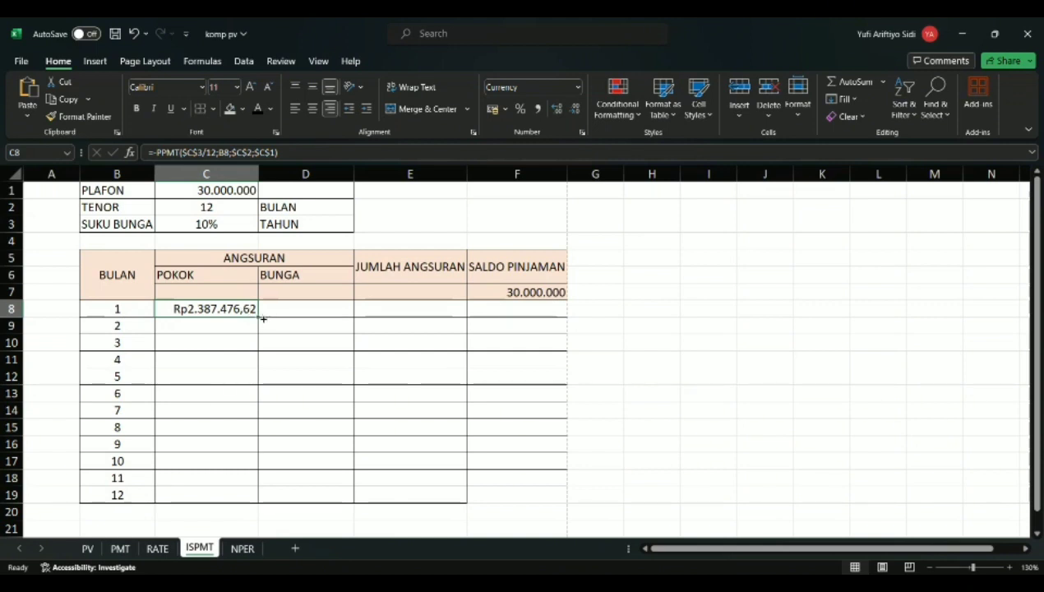
mouse_move(261, 319)
left_mouse_down()
mouse_move(271, 459)
mouse_move(254, 522)
mouse_move(234, 496)
left_mouse_up()
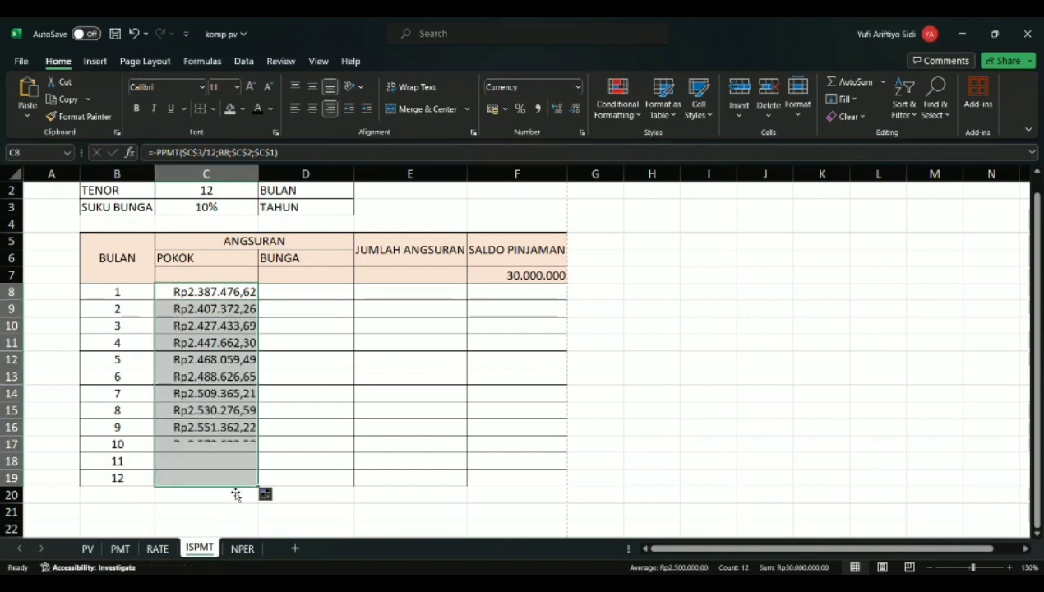
scroll(444, 384, "up", 1)
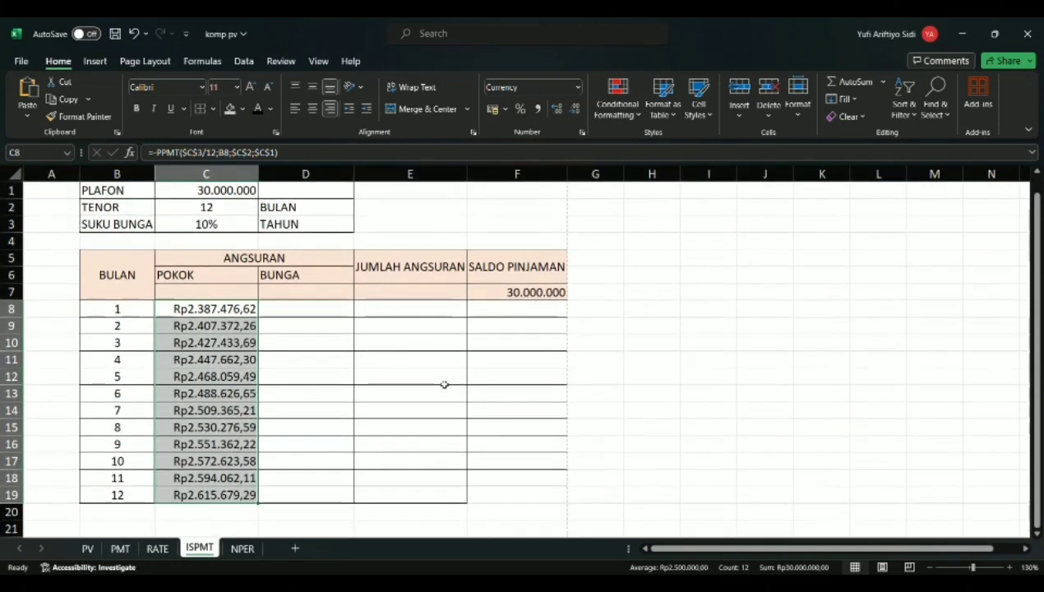
left_click(180, 340)
left_click(189, 329)
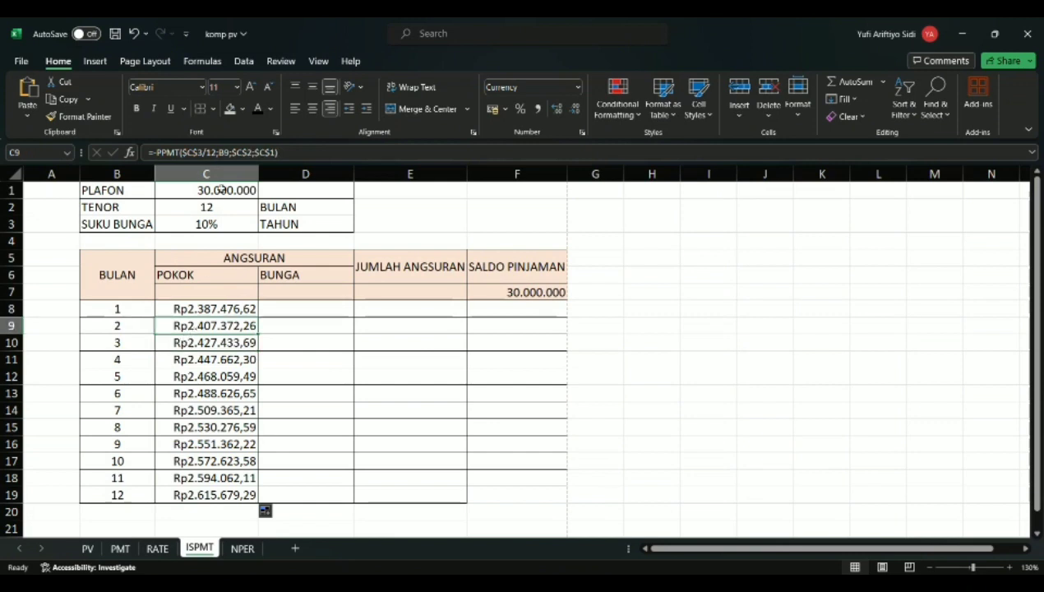
- Copy the formula text =-PPMT($C$3/12;B8;$C$2;$C$1) from C8 into the month 1 BUNGA cell D8
left_click(295, 310)
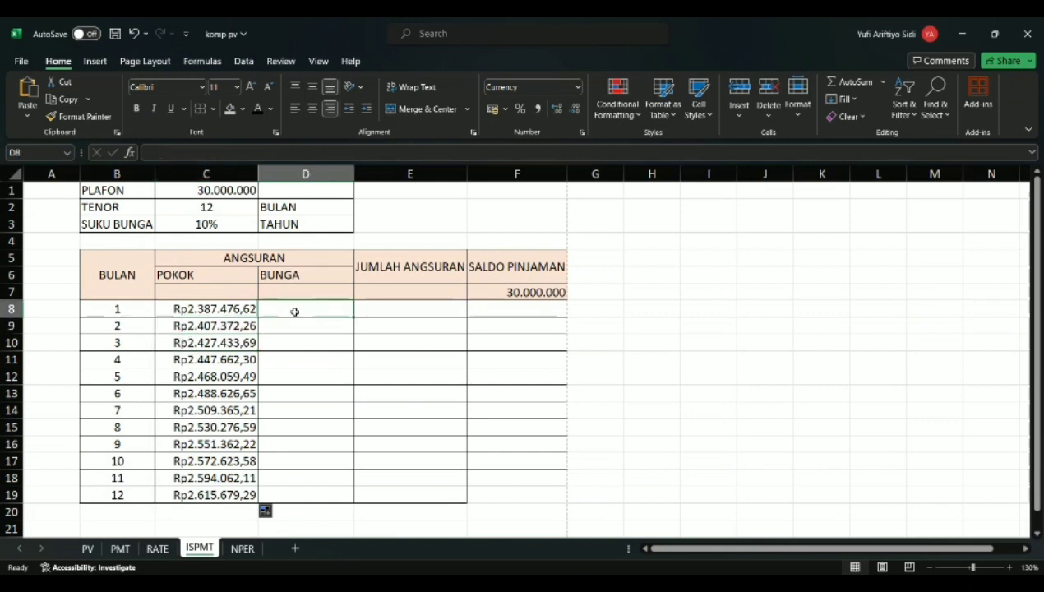
left_click(249, 308)
left_click_drag(279, 152, 148, 152)
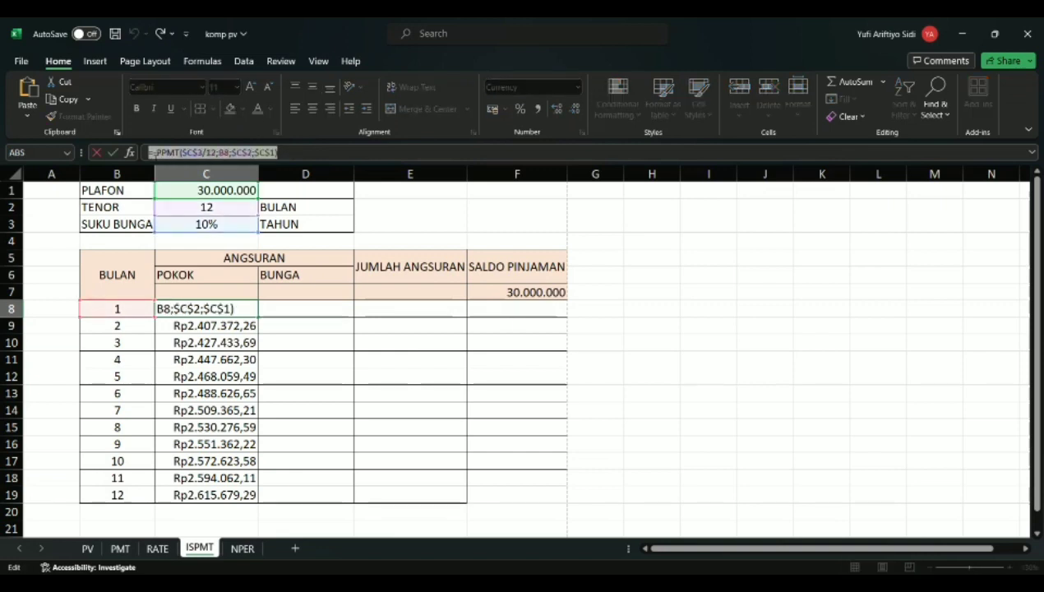
key("Return")
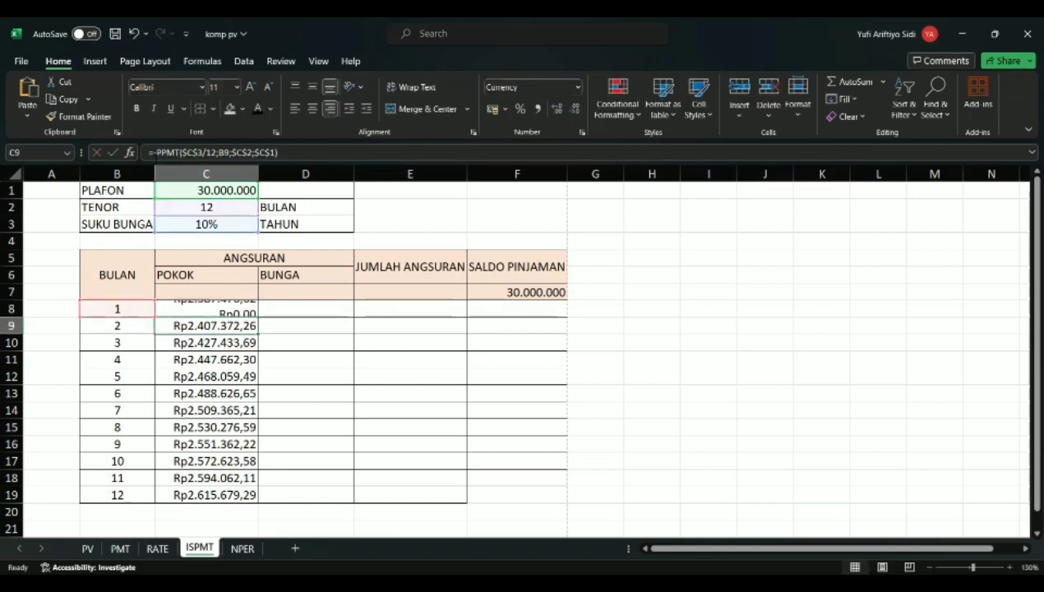
key("Right")
key("Up")
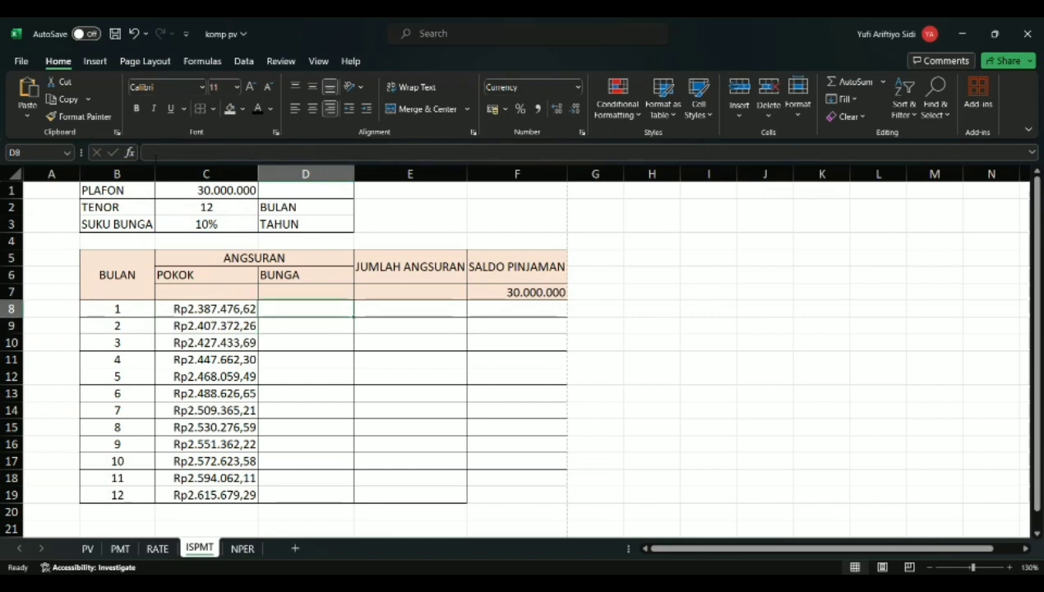
type("=PPMT($C$3/12;B8;$C$2;$C$1)")
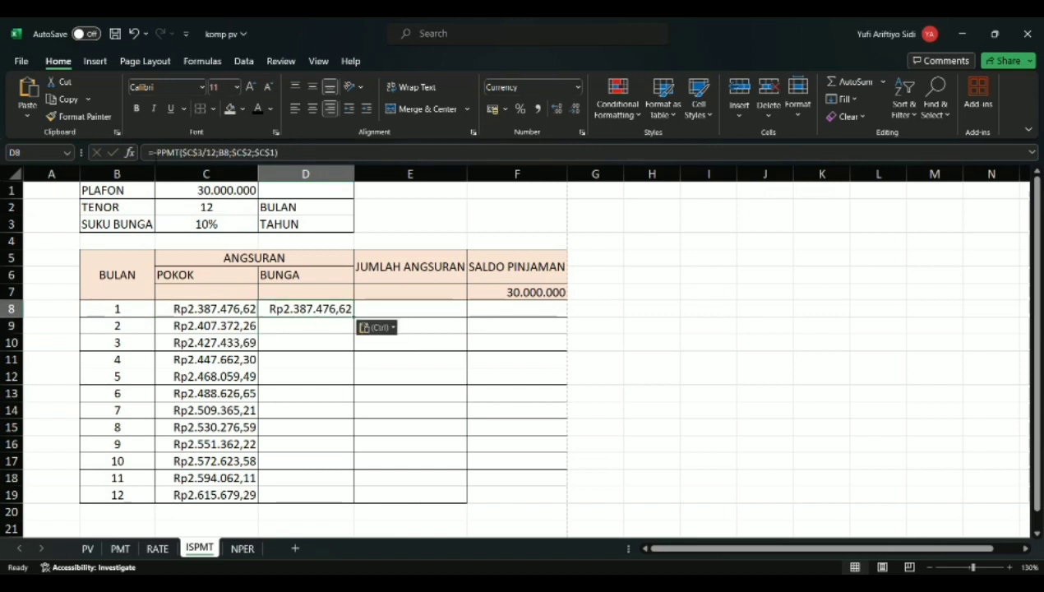
- Change the function in D8 to IPMT so the formula reads =-IPMT($C$3/12;B8;$C$2;$C$1)
left_click(159, 153)
key("BackSpace")
type("-I")
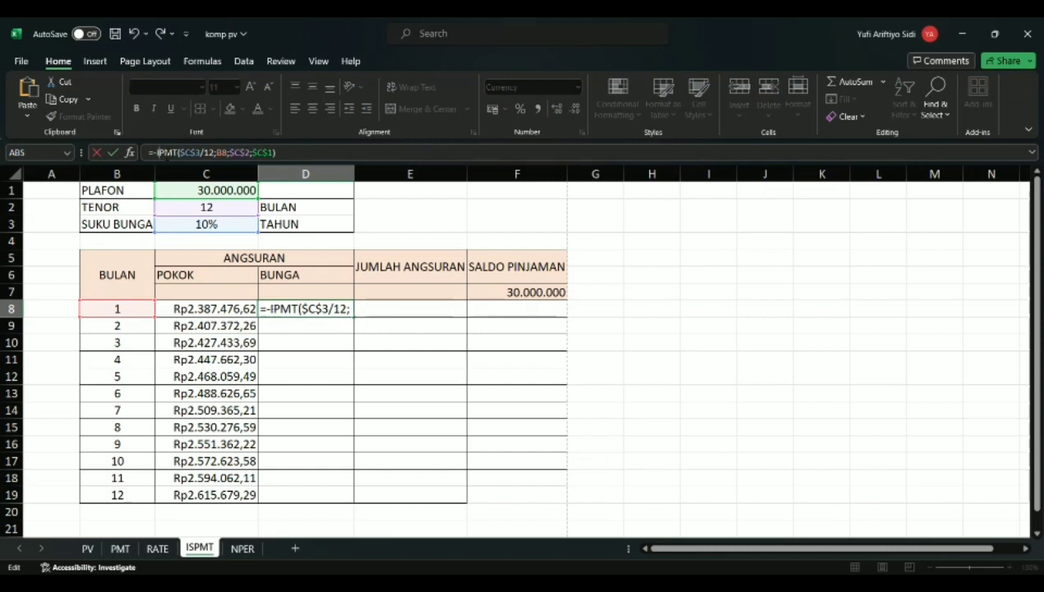
key("Return")
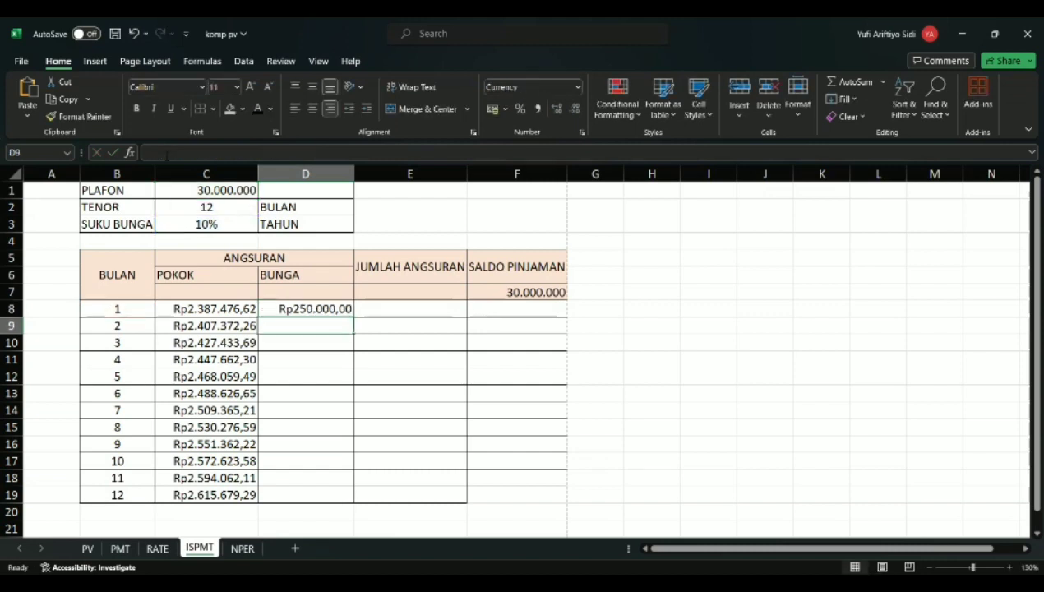
left_click(279, 306)
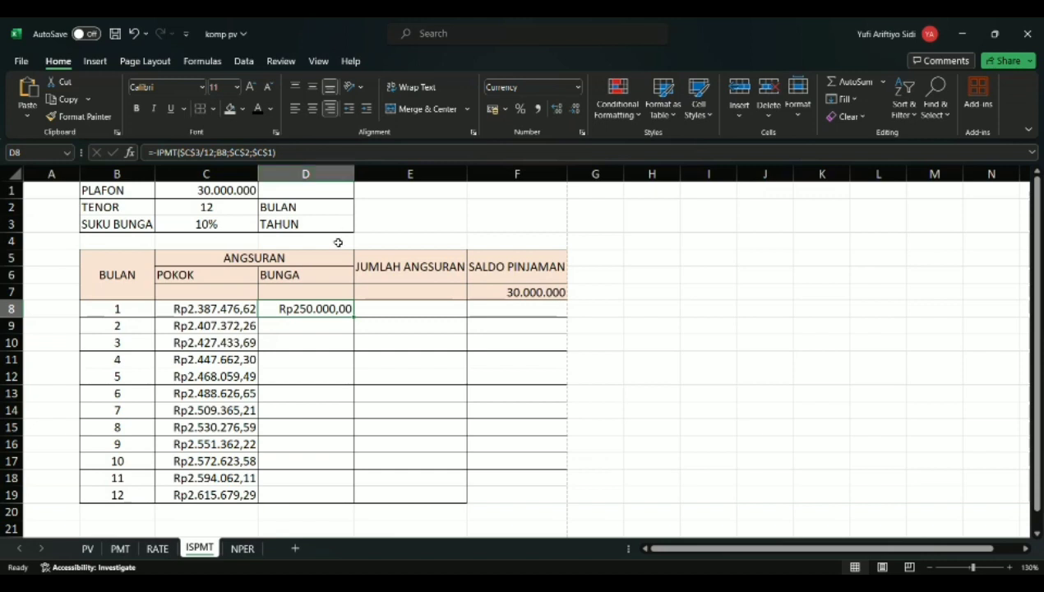
- Fill the BUNGA formula from D8 down to D19 for all 12 months
key("Down")
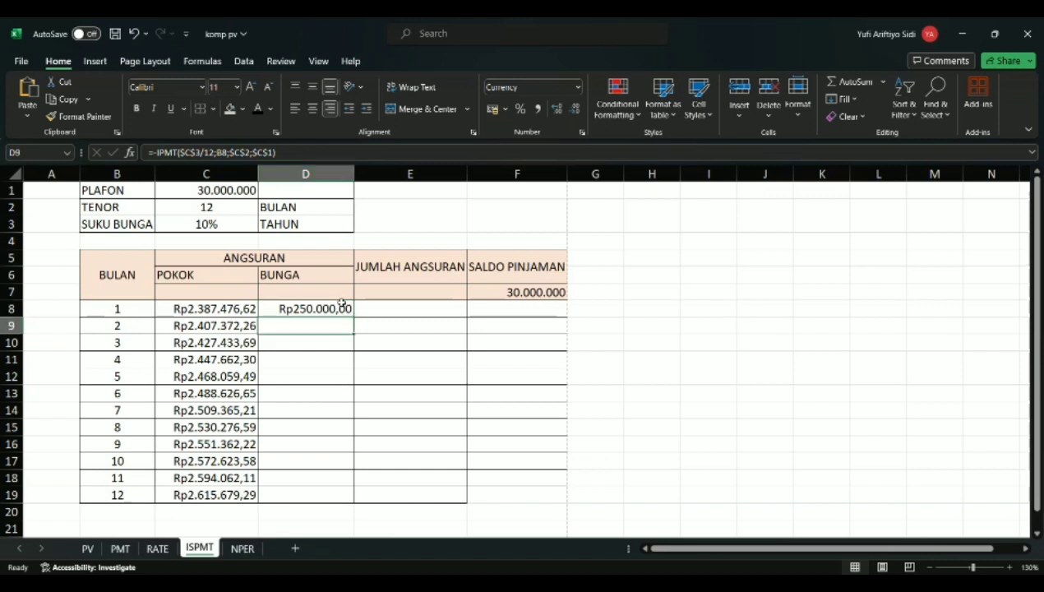
left_click(341, 314)
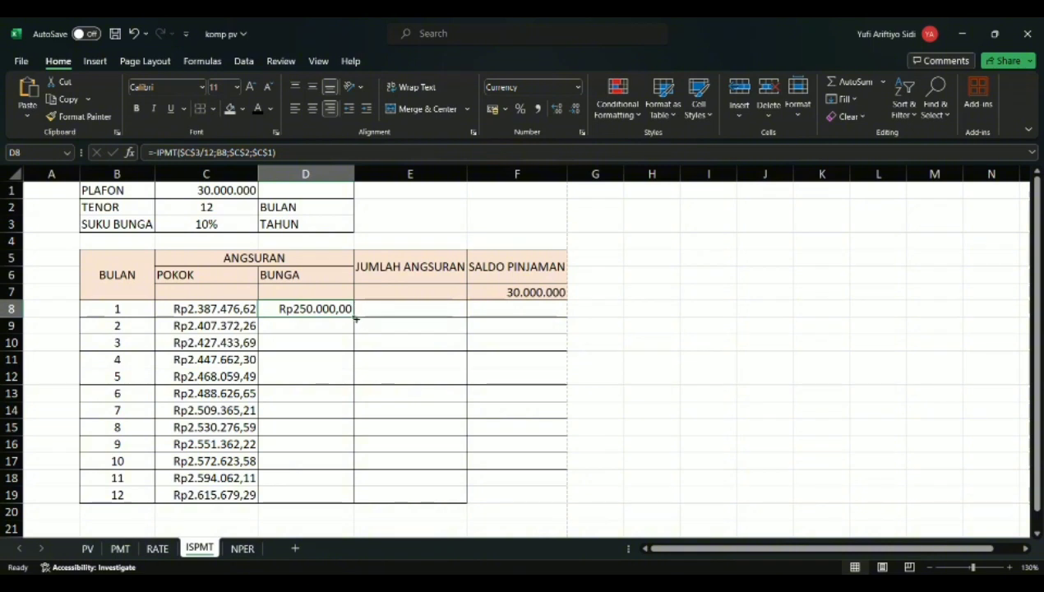
left_click_drag(356, 320, 346, 500)
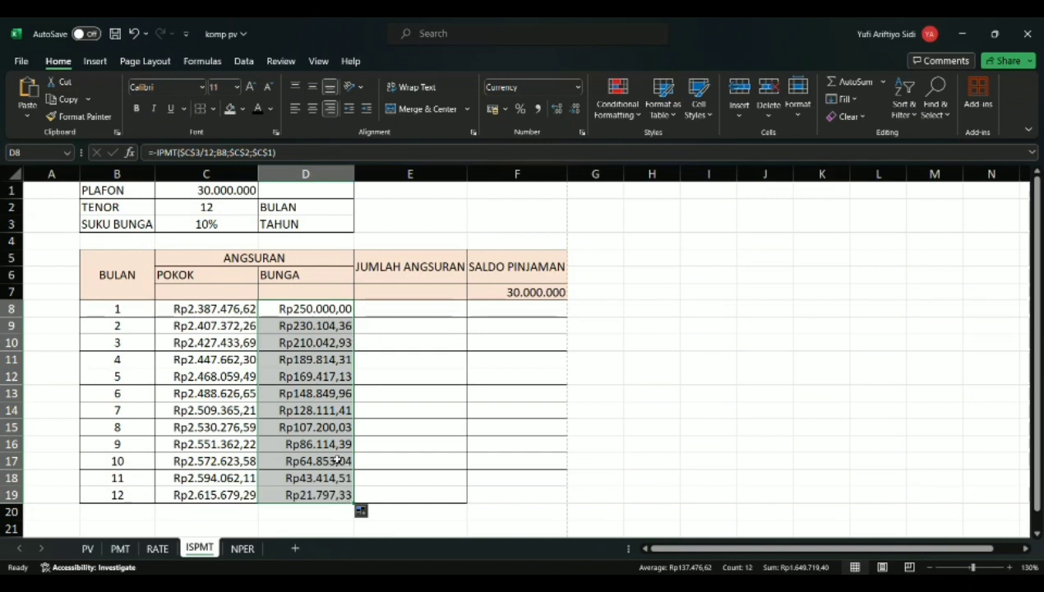
left_click(623, 351)
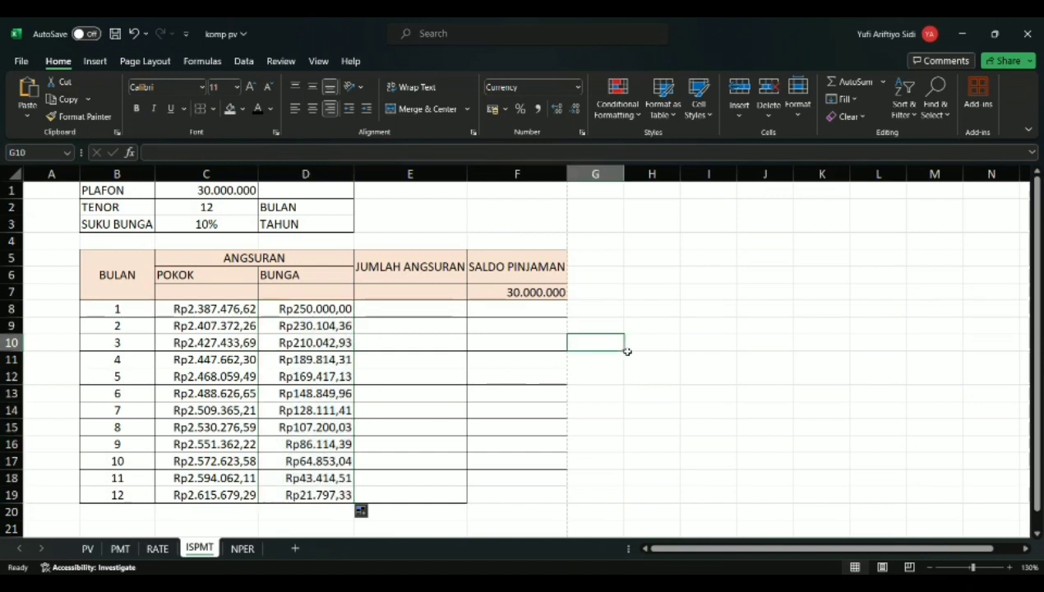
- Enter the month 1 JUMLAH ANGSURAN formula =C8+D8 in E8, adding POKOK and BUNGA
left_click(451, 311)
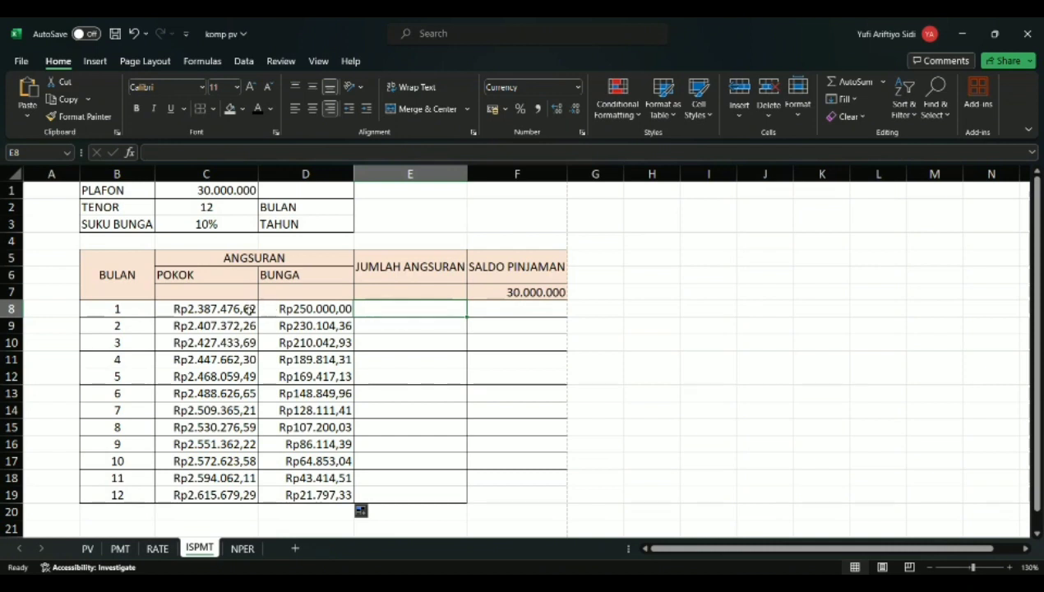
type("=")
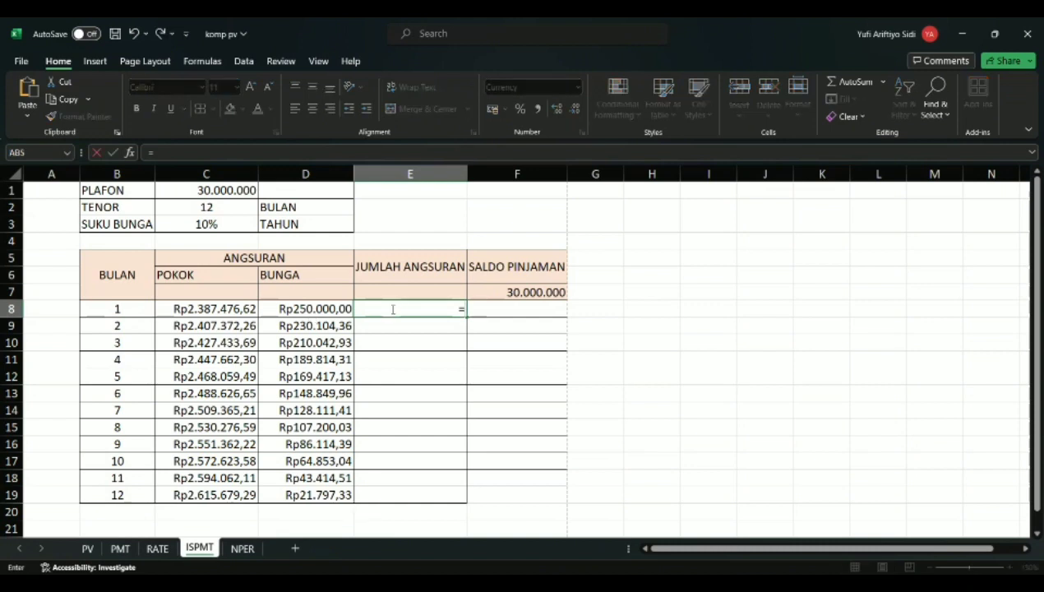
left_click(236, 311)
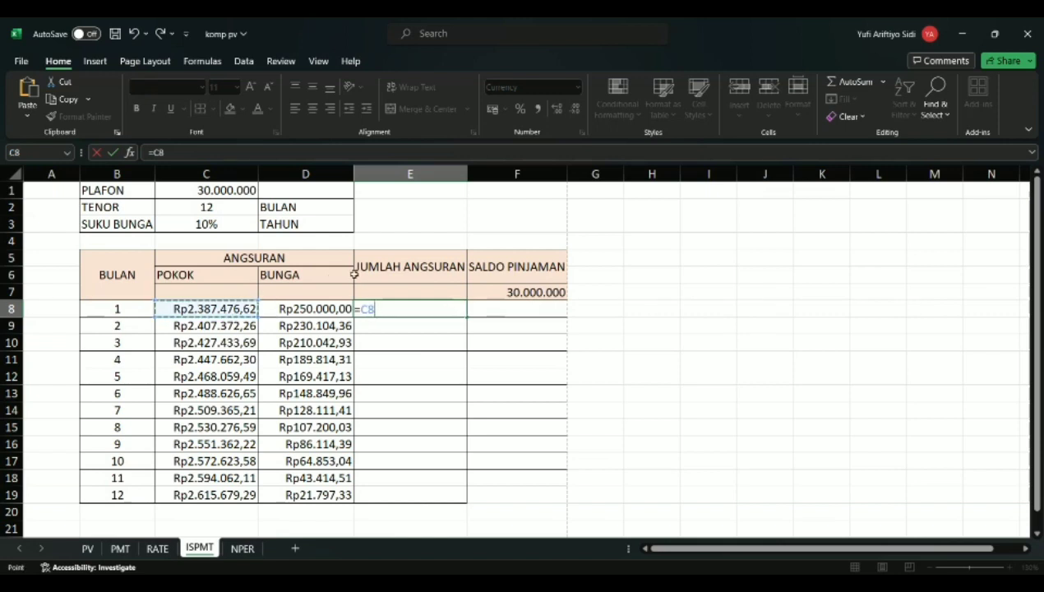
type("+")
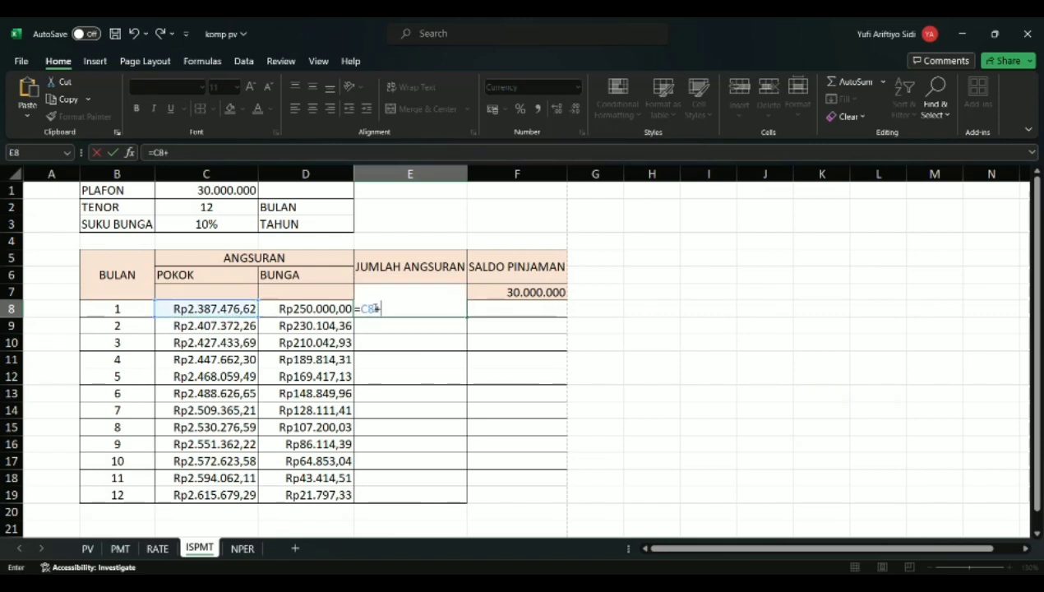
left_click(343, 311)
key("Return")
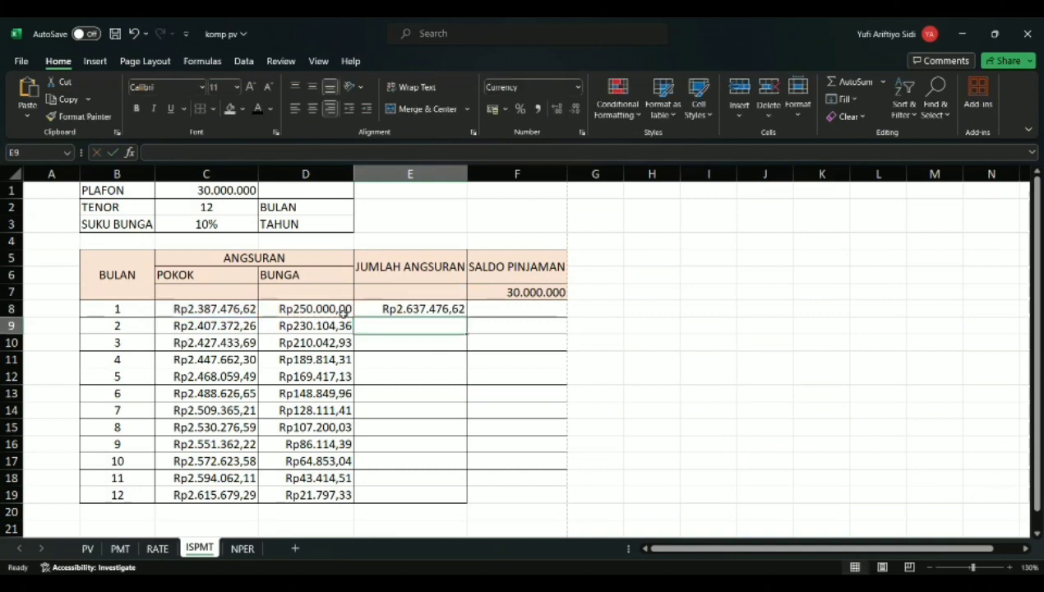
- Fill the JUMLAH ANGSURAN formula from E8 down to E19
left_click(410, 311)
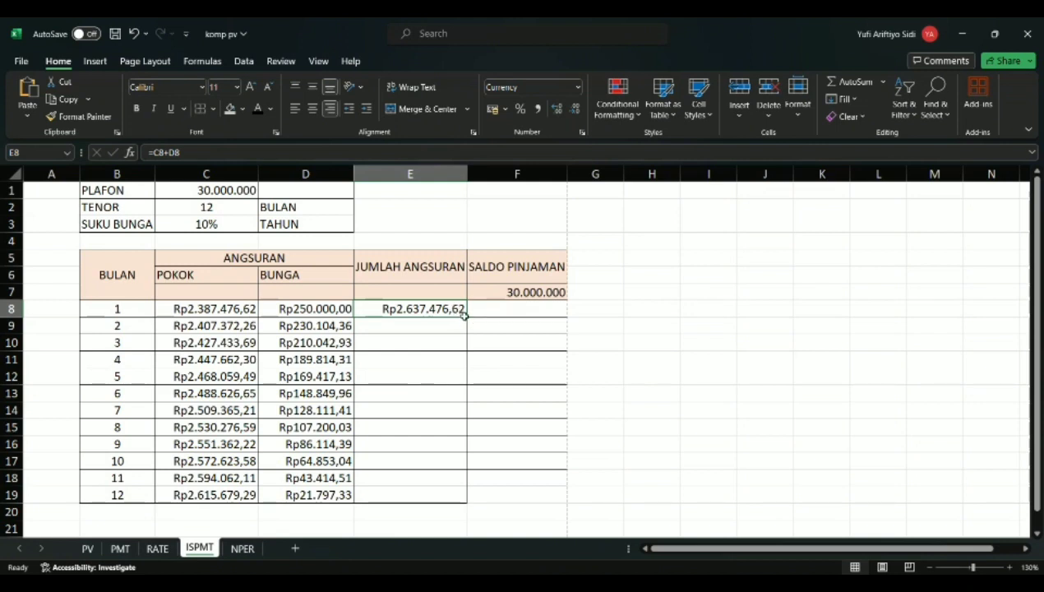
left_click_drag(467, 318, 472, 498)
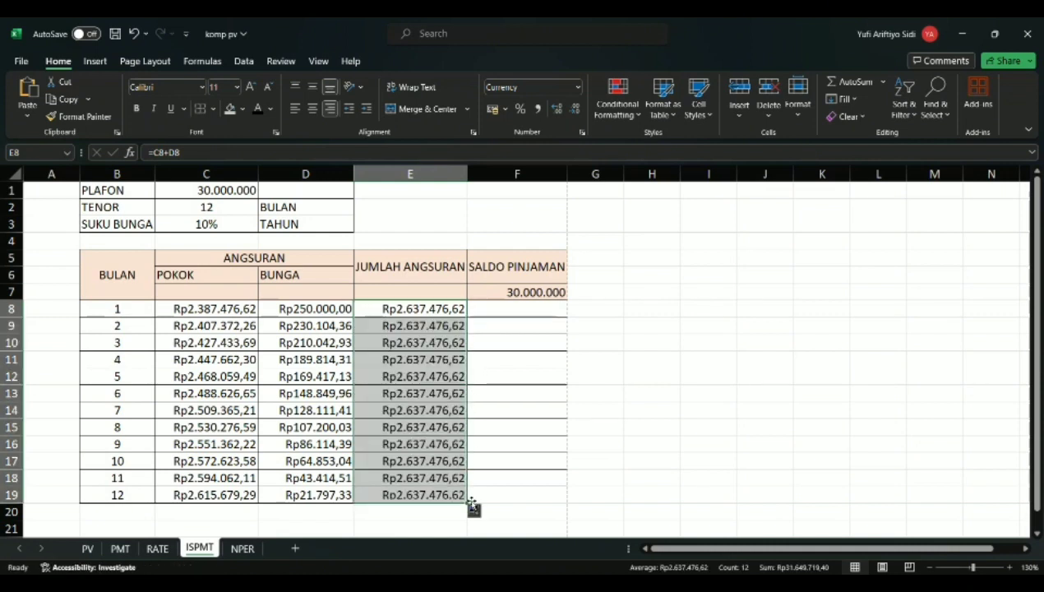
left_click(514, 510)
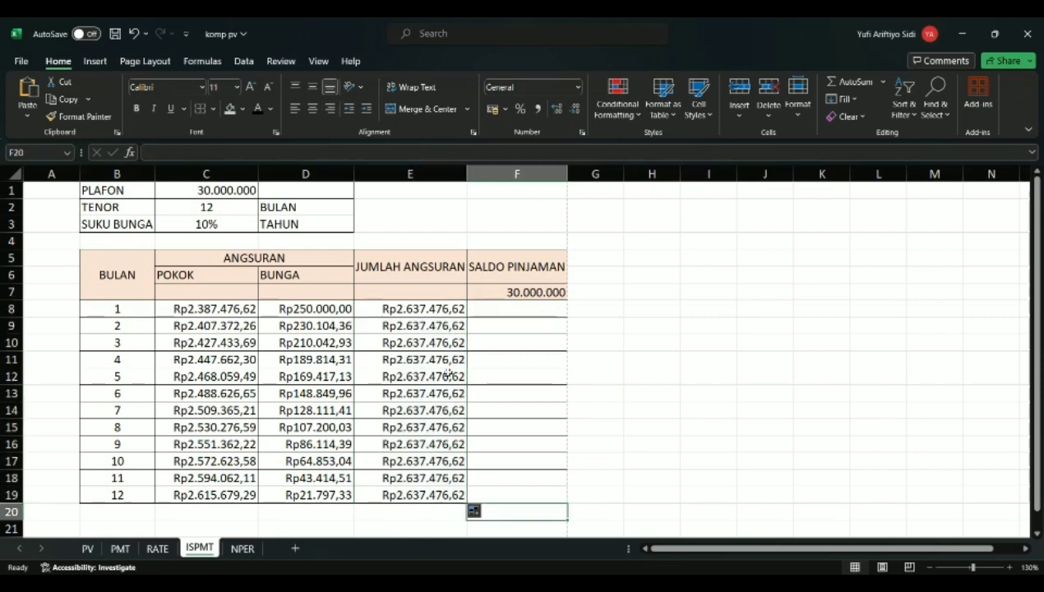
- Enter the month 1 SALDO PINJAMAN formula =F7-C8 in F8, subtracting POKOK from the opening balance
left_click(533, 317)
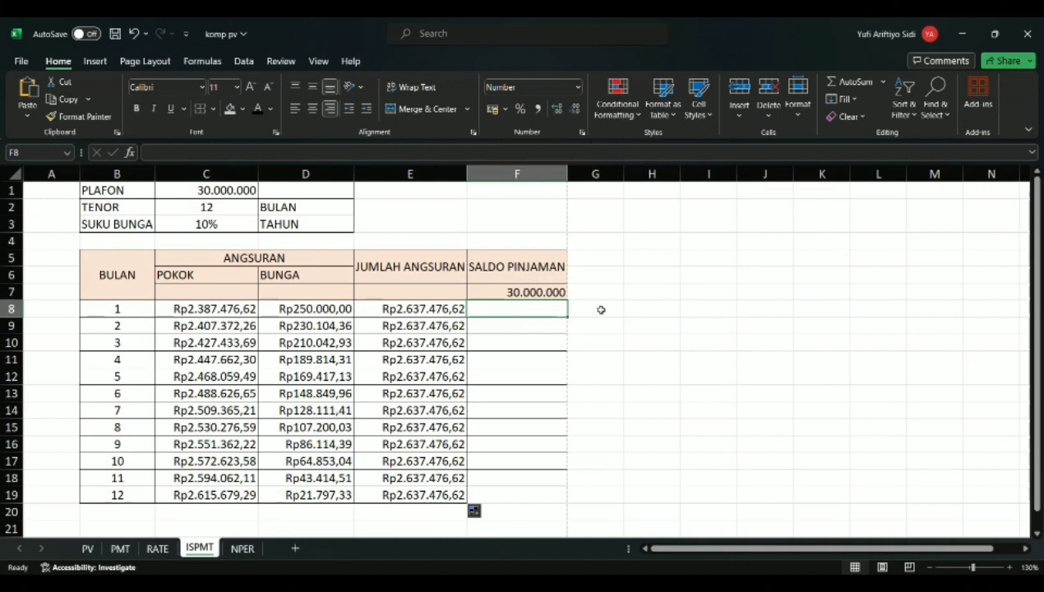
type("=")
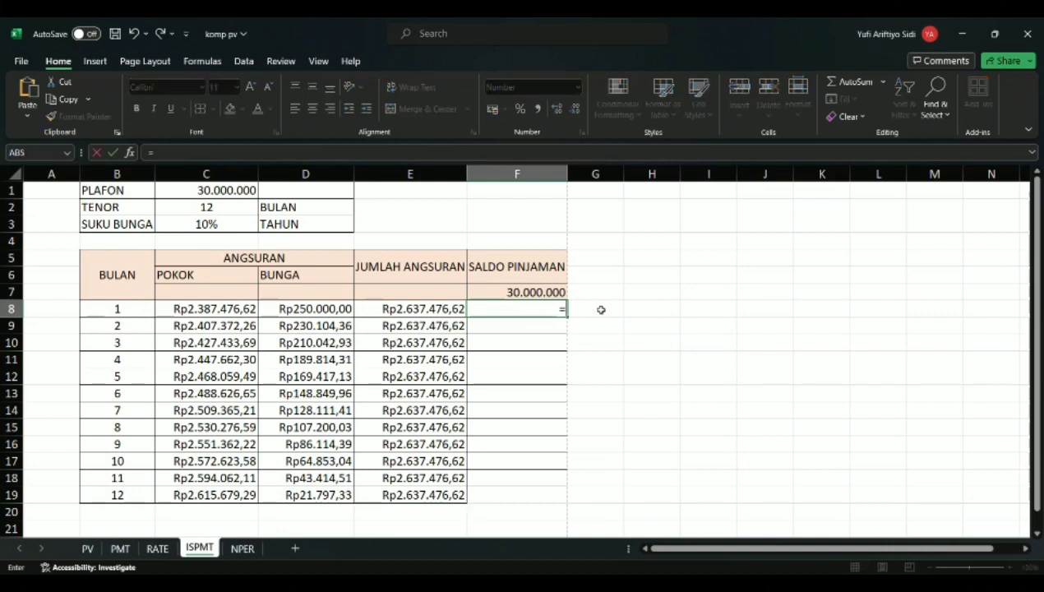
left_click(533, 296)
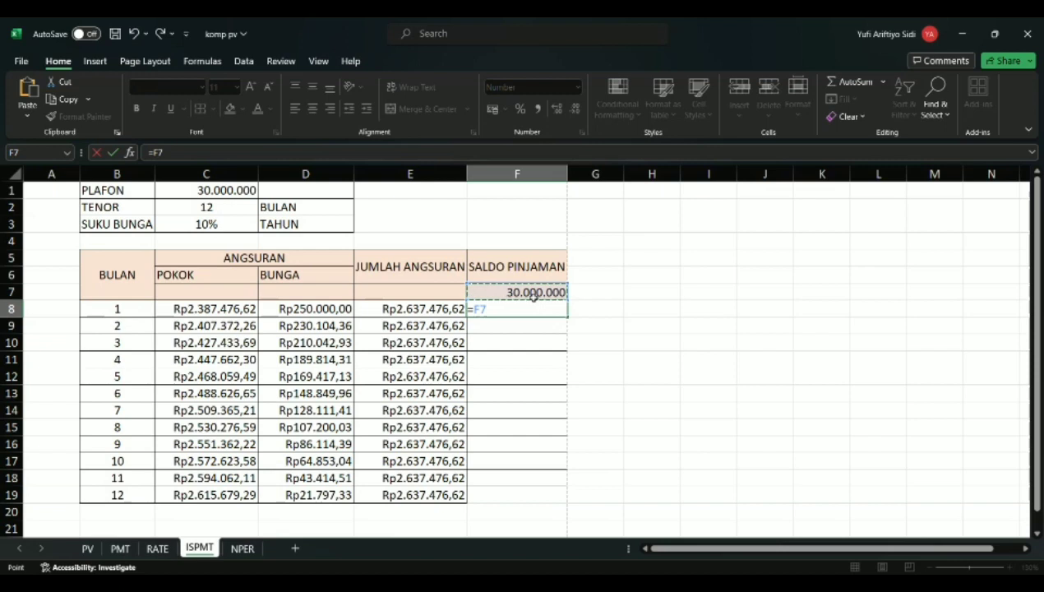
type("-")
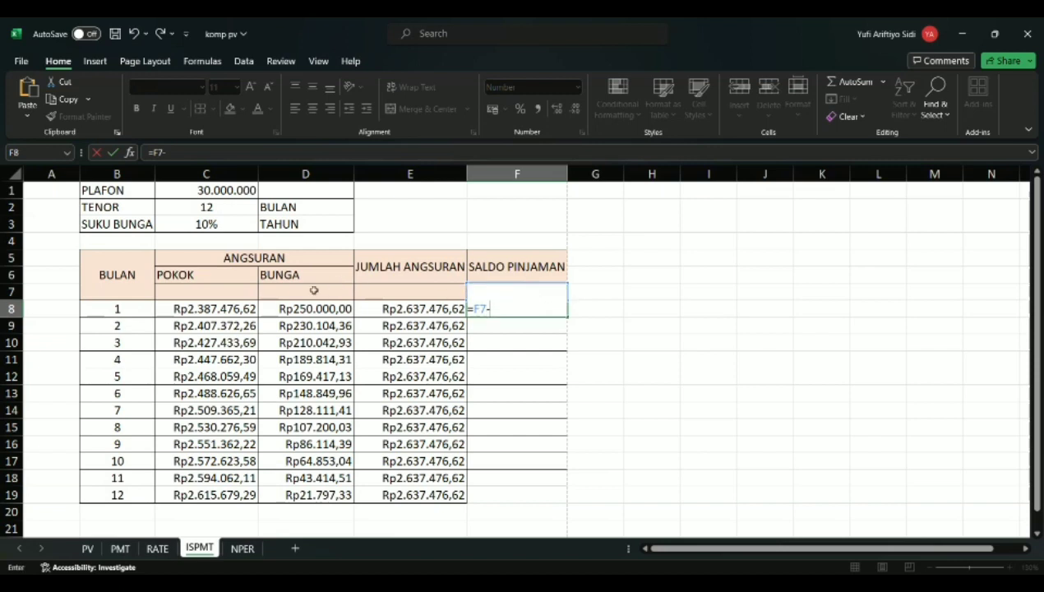
left_click(254, 308)
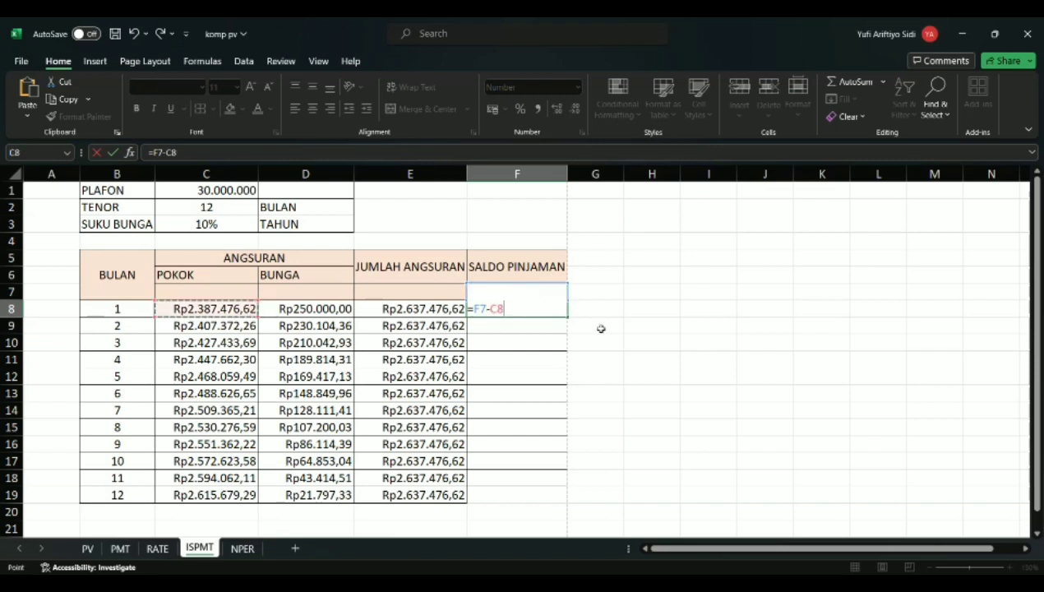
key("Return")
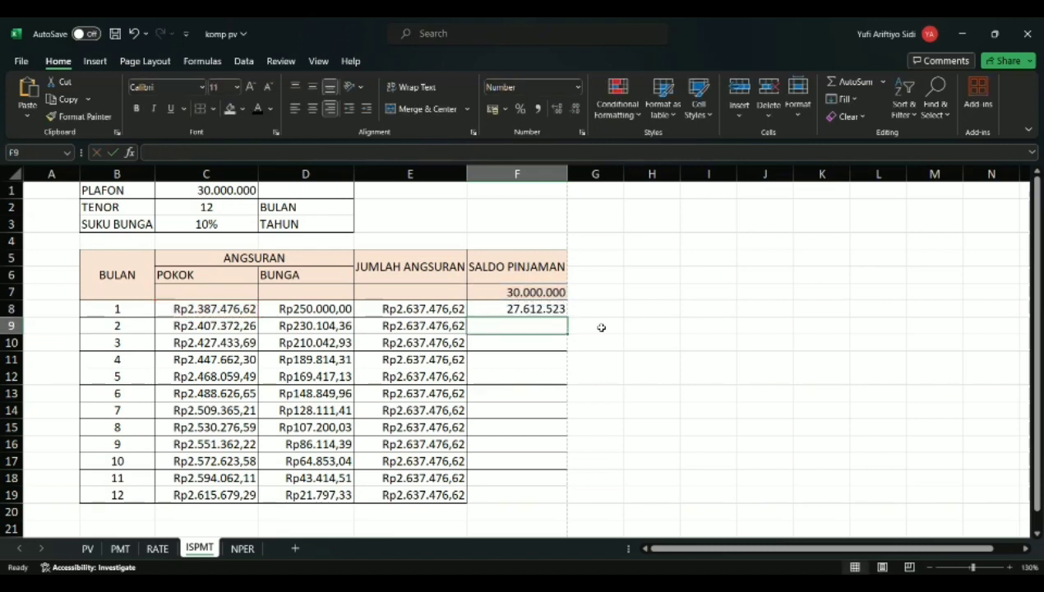
- Fill the SALDO PINJAMAN formula from F8 down to F19
left_click(550, 314)
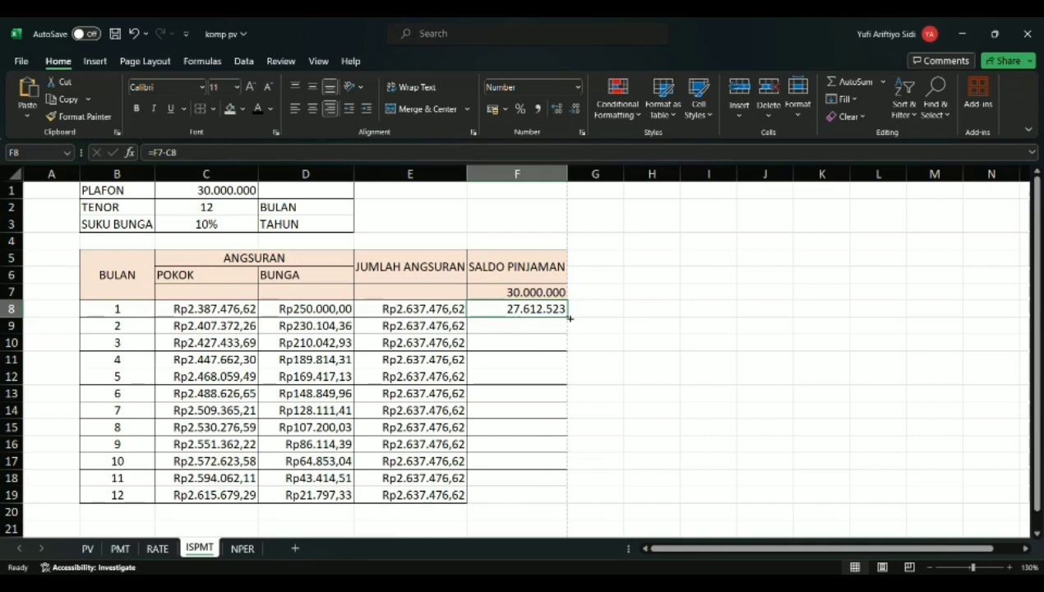
left_click_drag(571, 321, 566, 497)
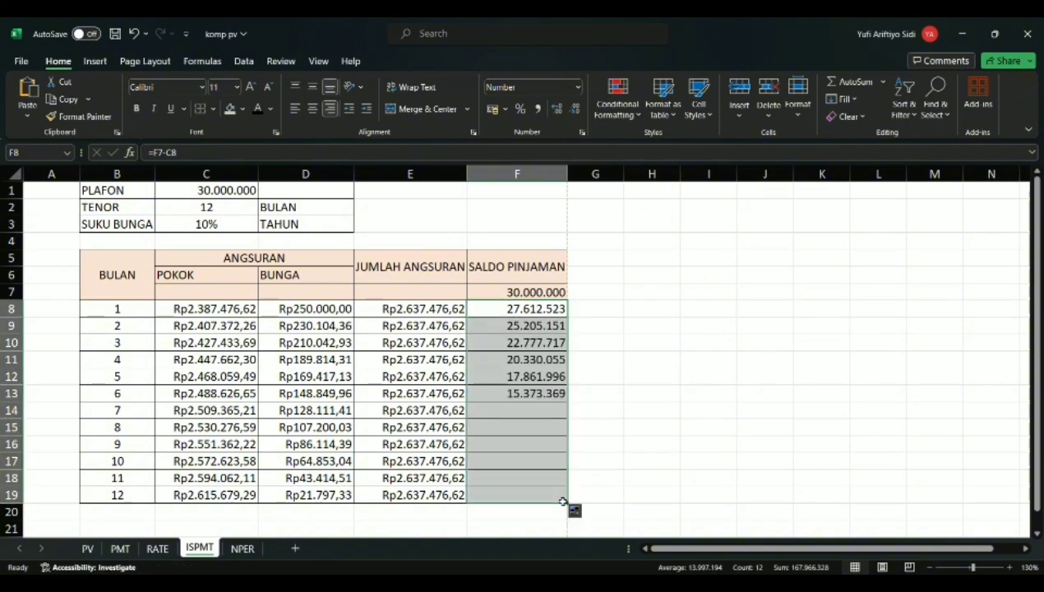
left_click(627, 425)
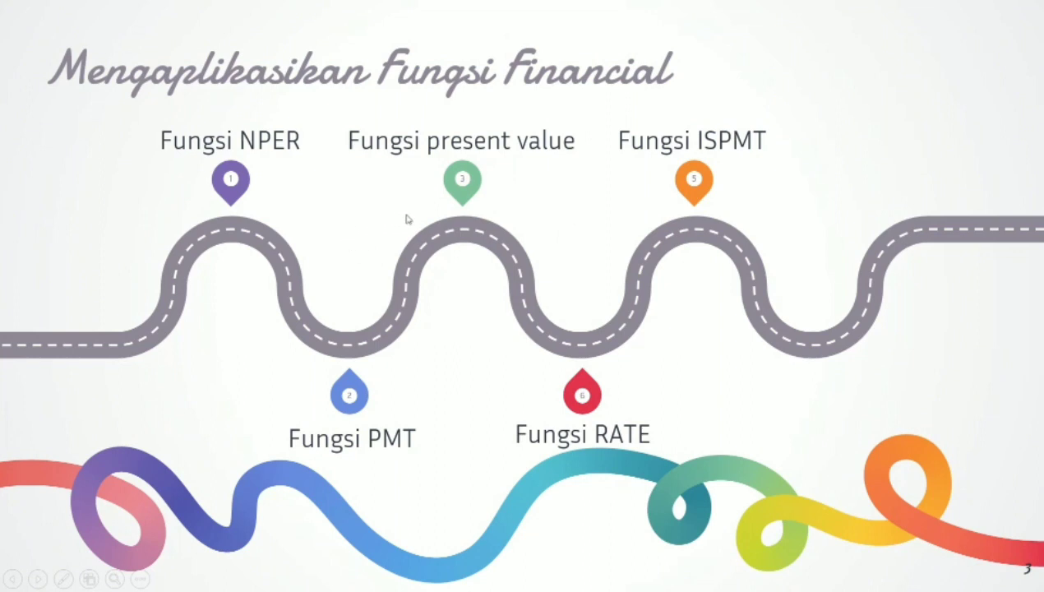
left_click(600, 398)
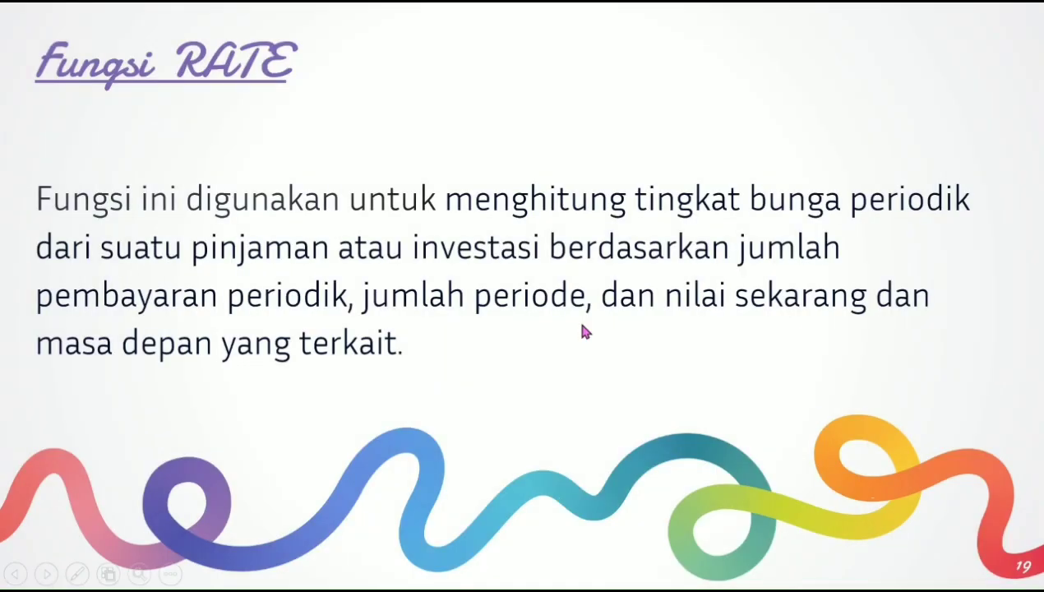
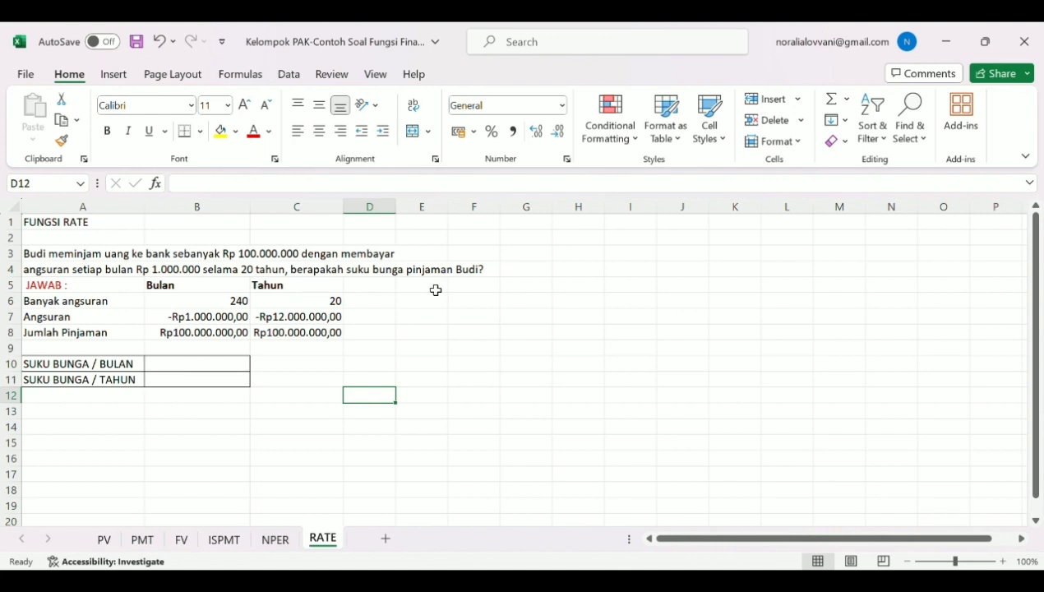
- Examine the monthly and yearly installment counts, installments and loan amounts in B6:C8 on the RATE sheet
left_click(208, 369)
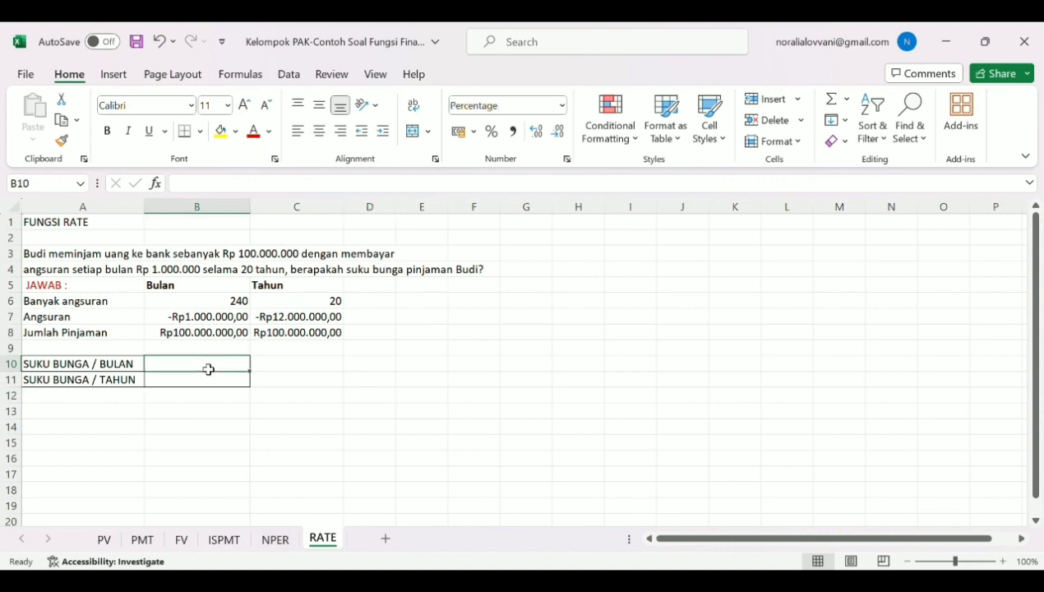
left_click(203, 303)
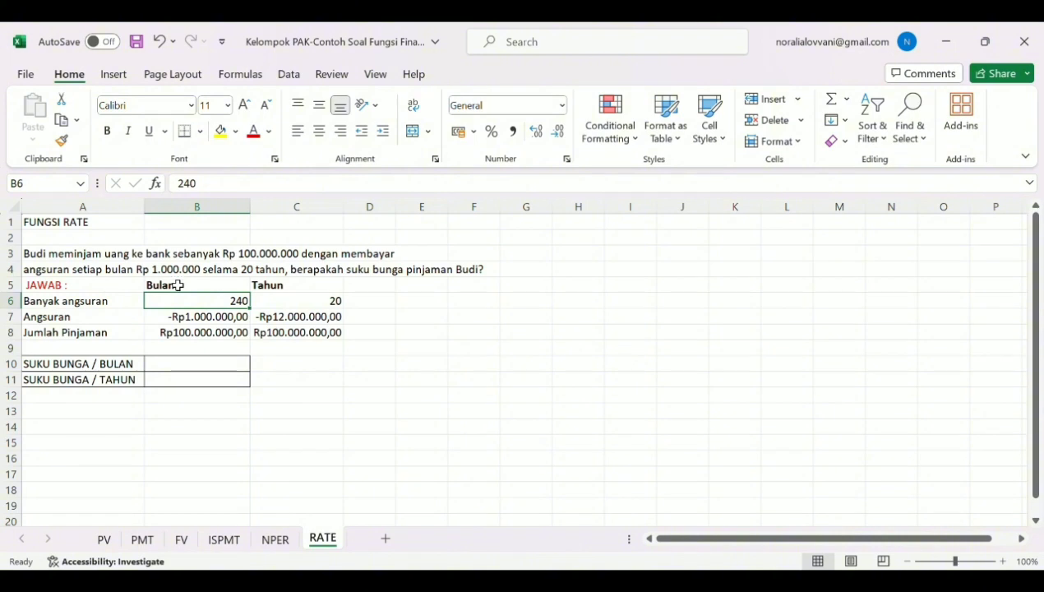
left_click(174, 288)
left_click_drag(191, 302, 222, 304)
left_click(279, 307)
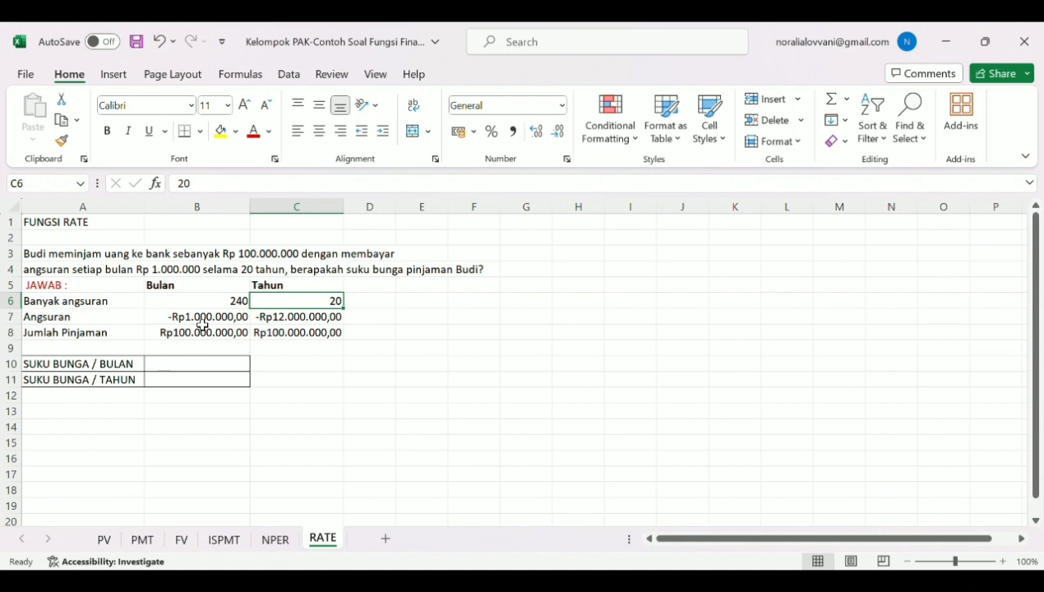
left_click(138, 318)
left_click(174, 320)
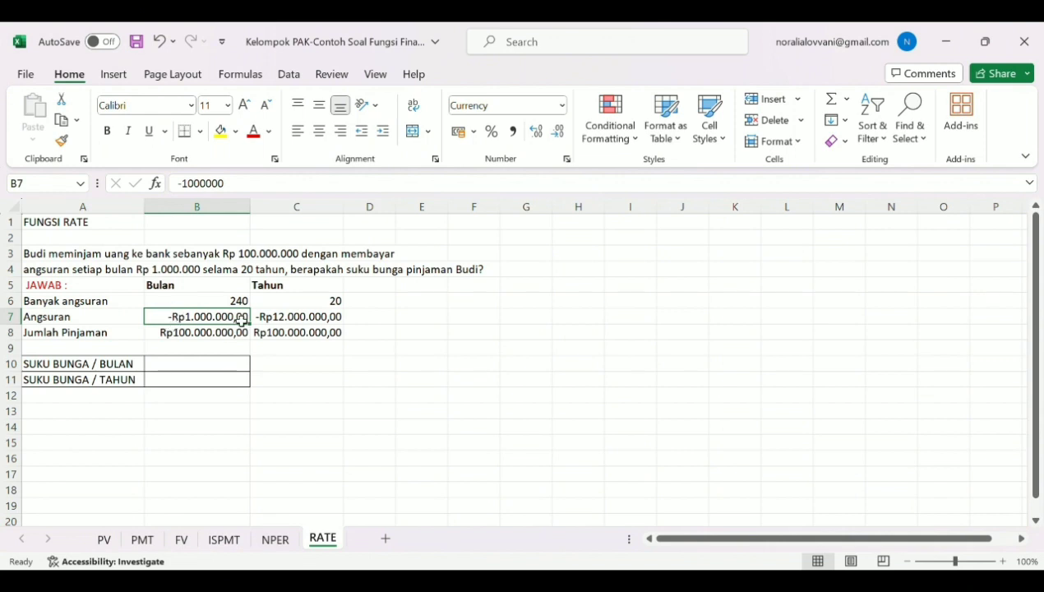
left_click(271, 321)
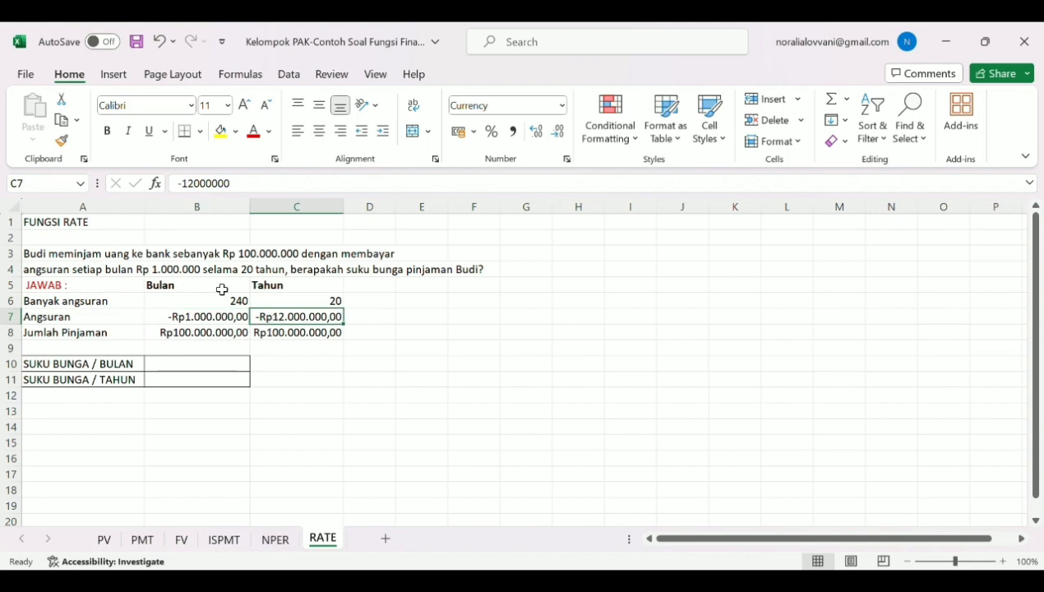
left_click(211, 337)
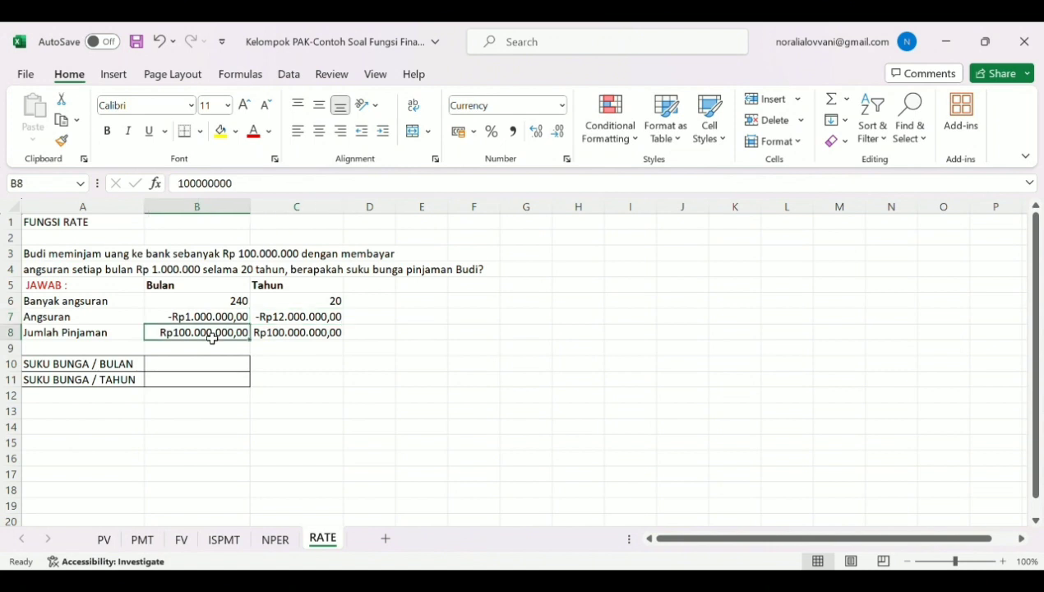
left_click_drag(275, 338, 219, 338)
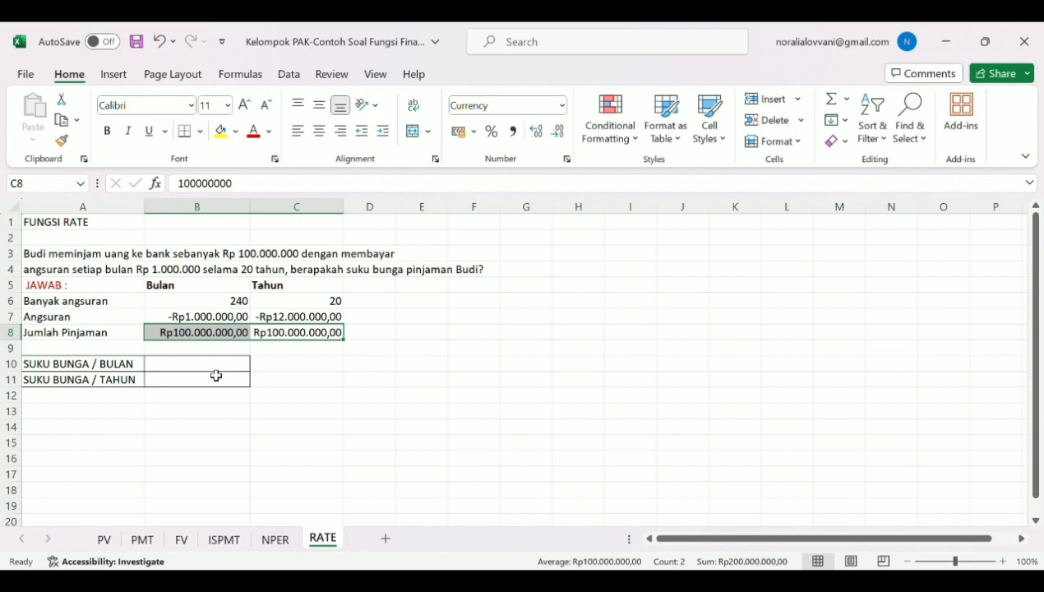
- Calculate the monthly interest rate (SUKU BUNGA / BULAN) in B10 with =RATE(B6;B7;B8;0)
left_click(218, 370)
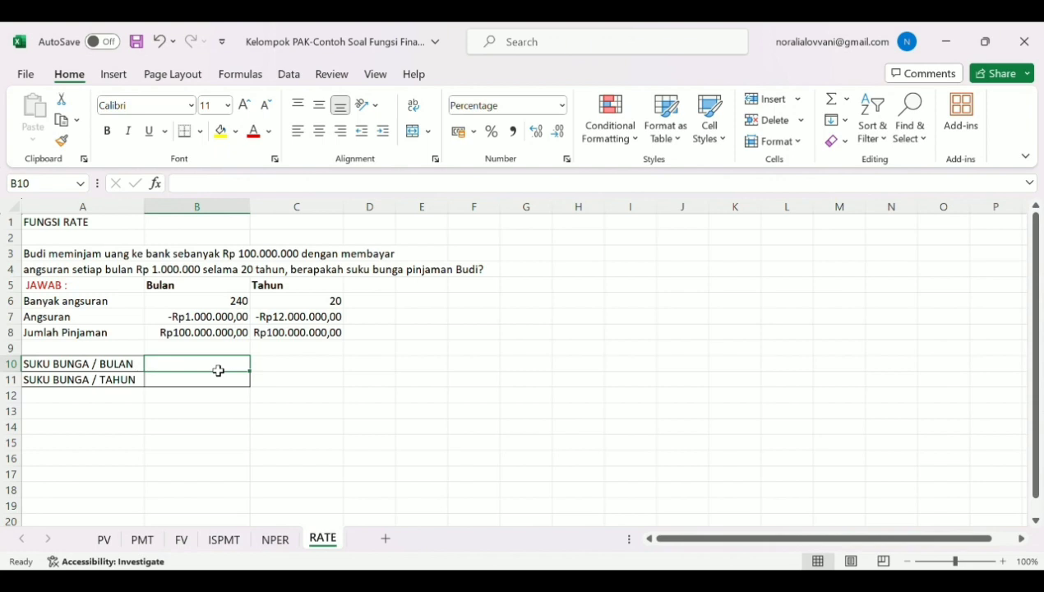
type("=RAT")
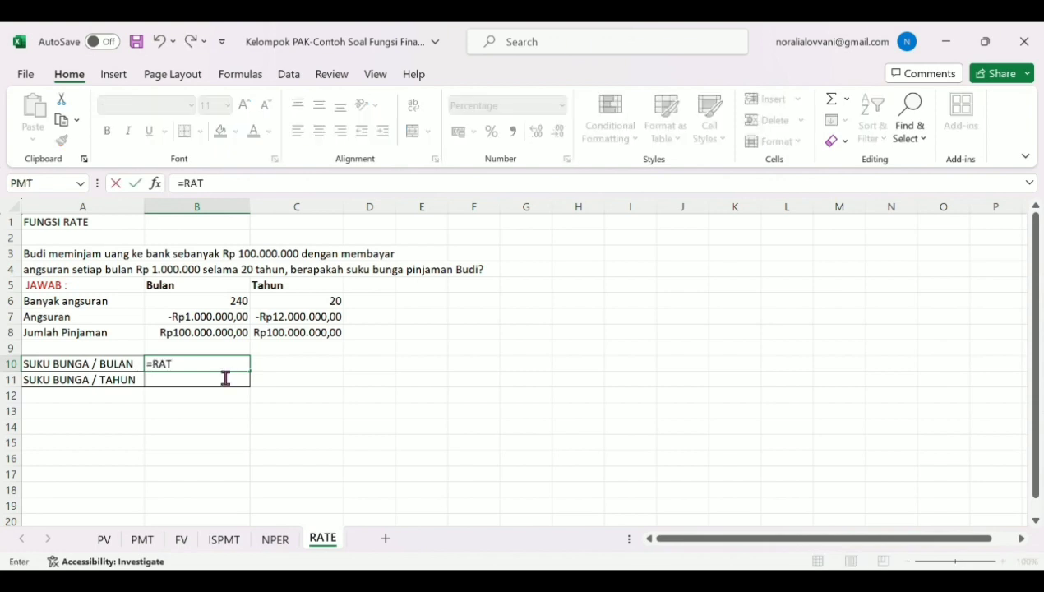
type("E(")
left_click(216, 305)
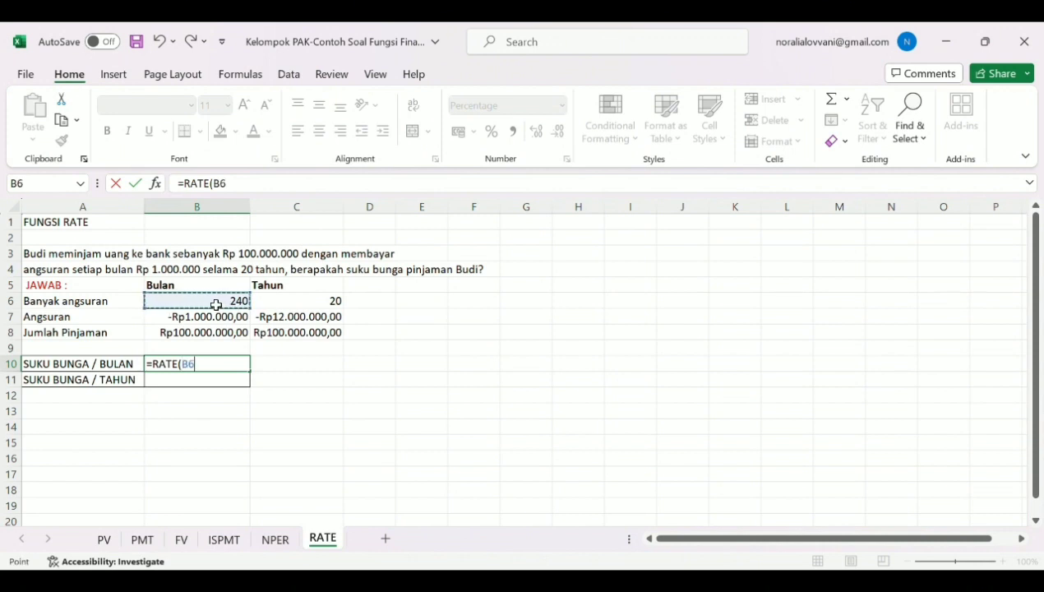
type(";")
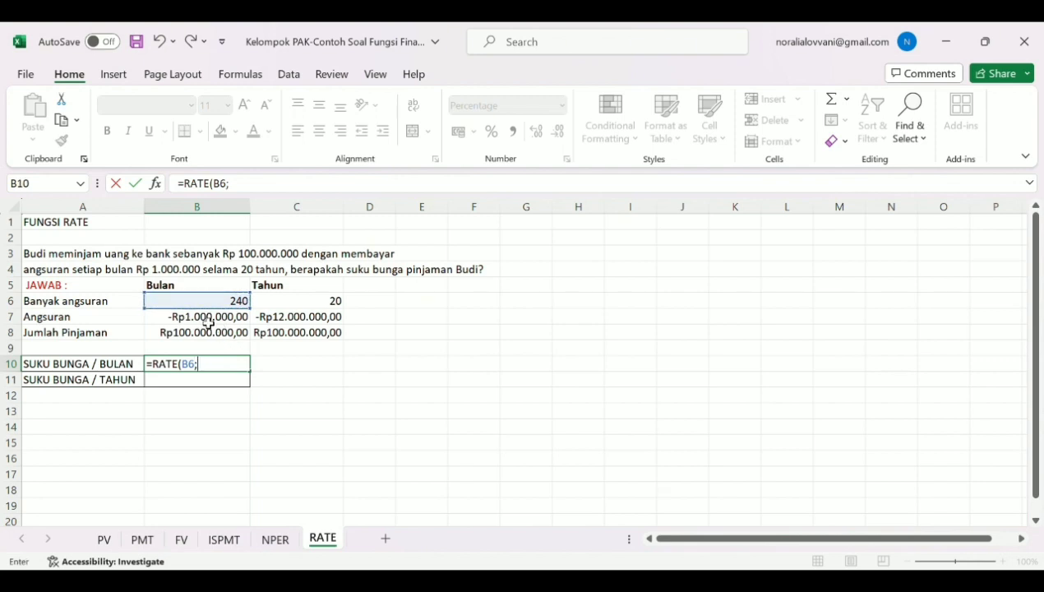
left_click(209, 322)
type(";")
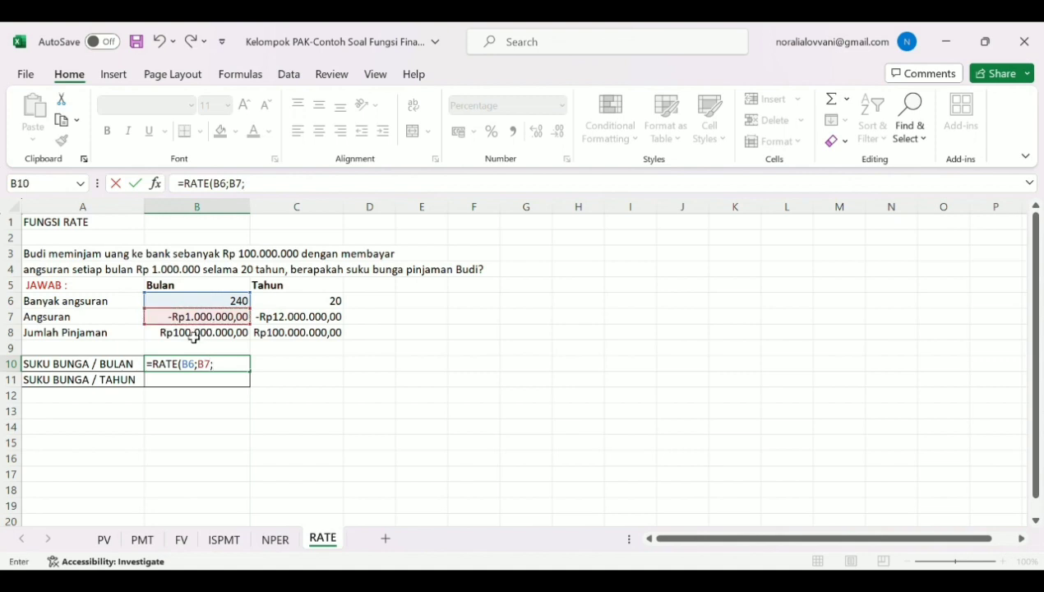
left_click(194, 335)
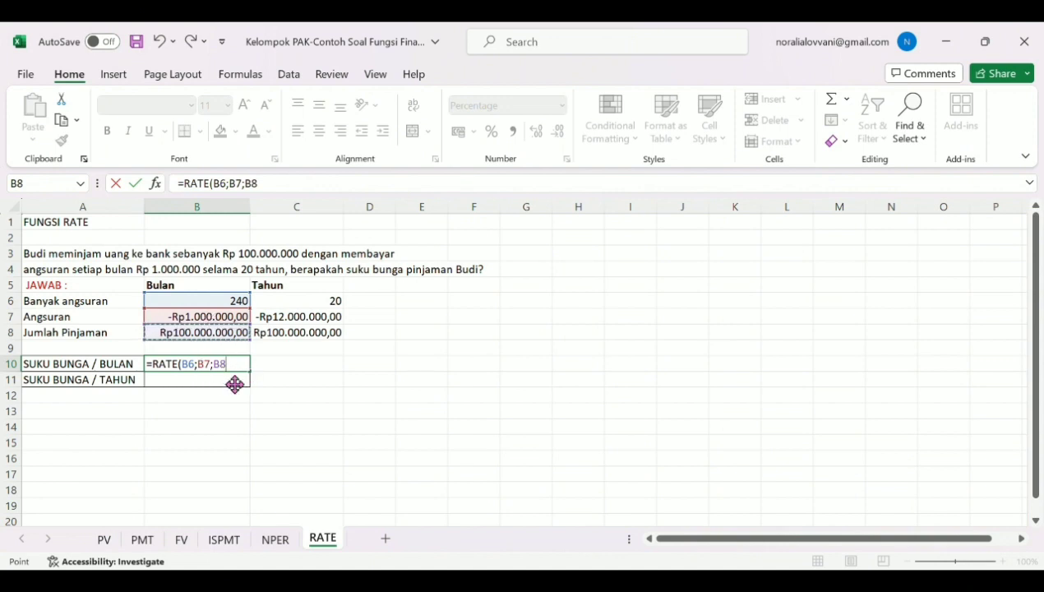
type(";")
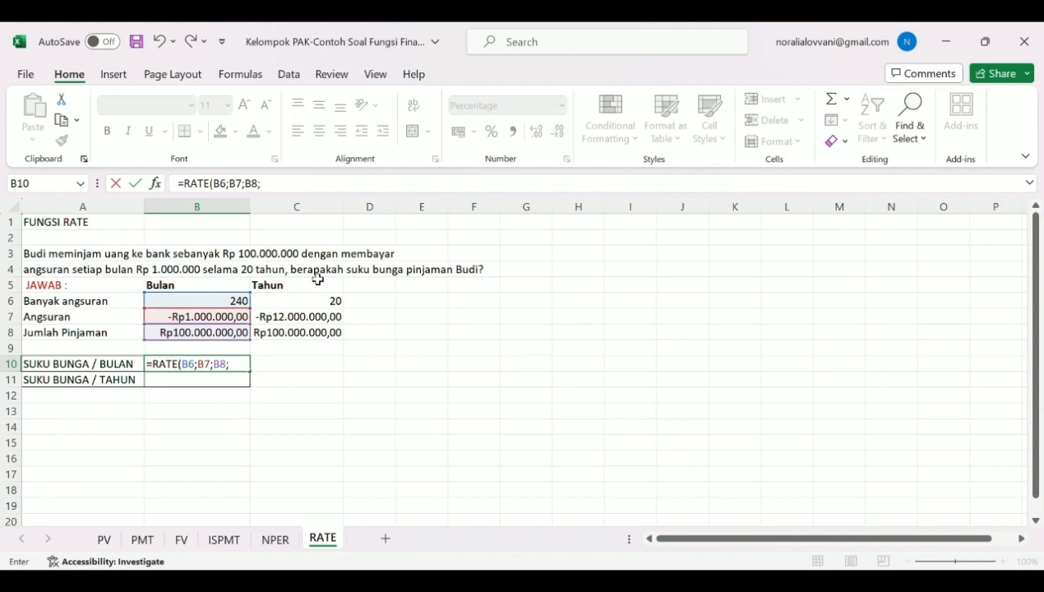
type("0)")
key("Return")
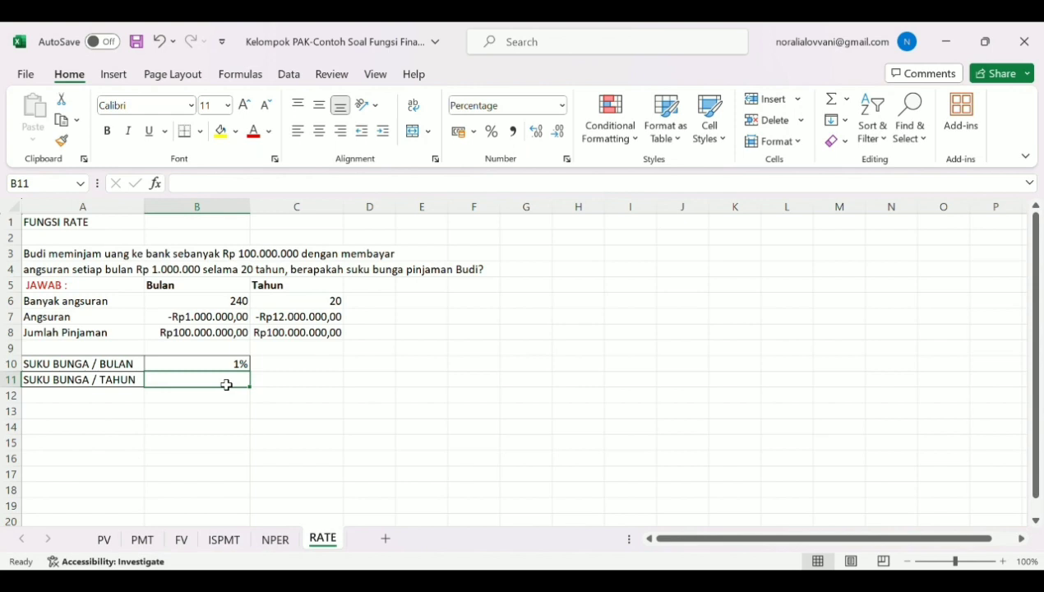
- Calculate the yearly interest rate (SUKU BUNGA / TAHUN) in B11 with =RATE(C6;C7;C8;0)
type("=R")
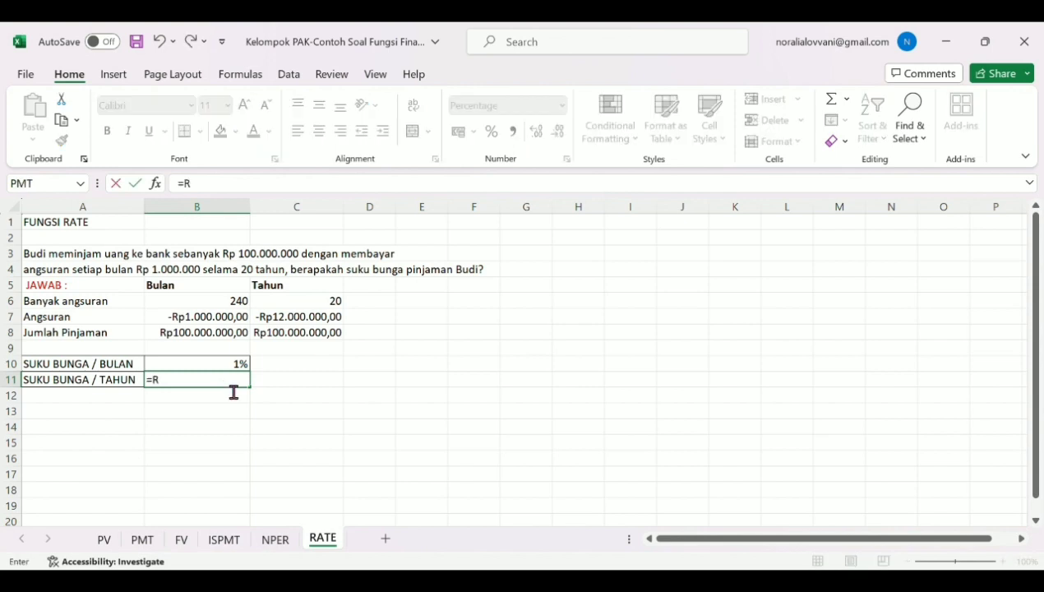
type("ATE(")
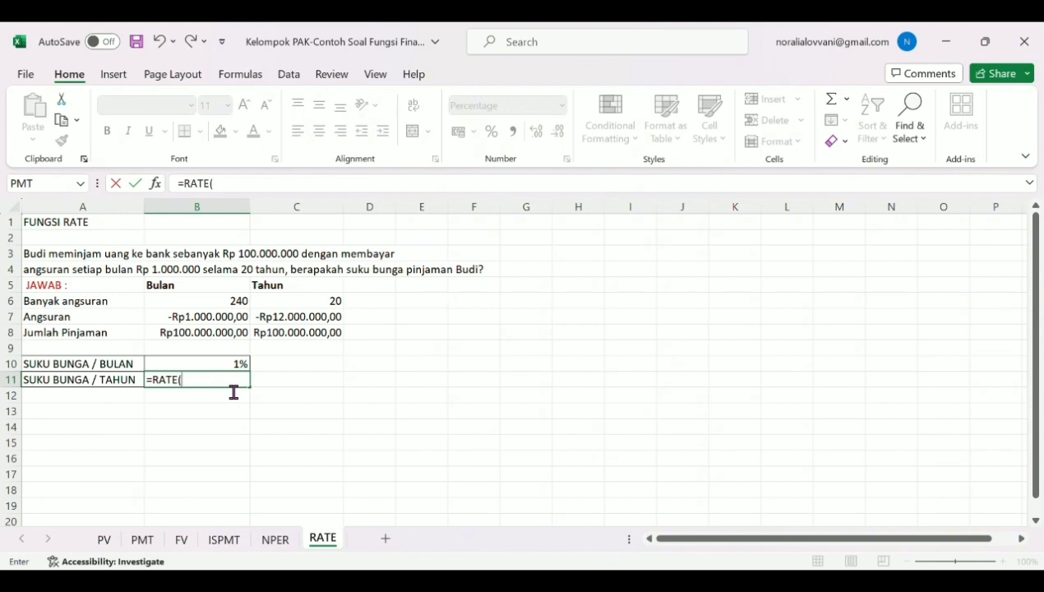
left_click(294, 304)
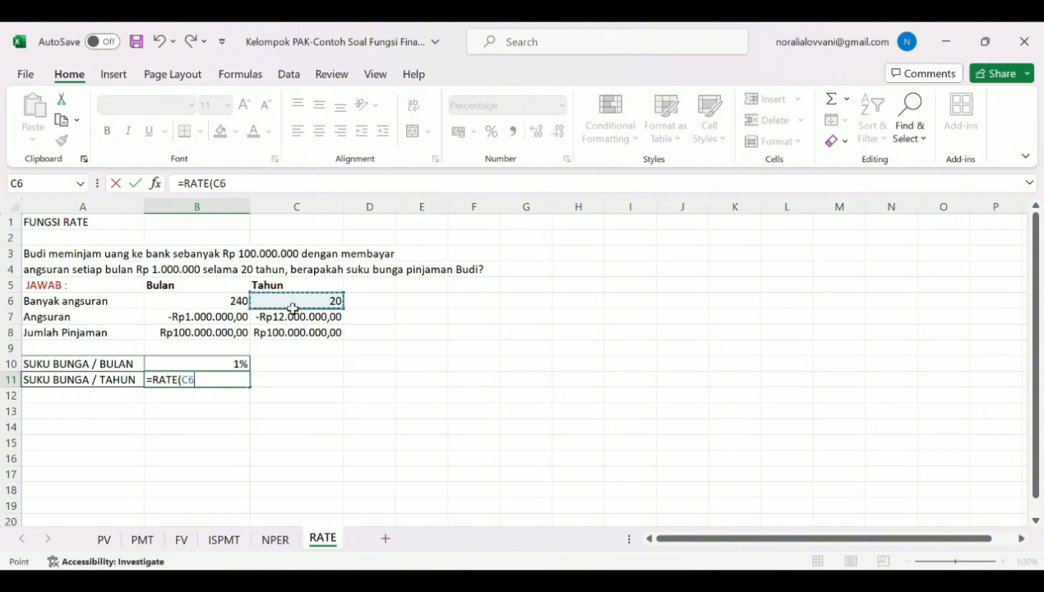
type(";")
left_click(280, 321)
type(";")
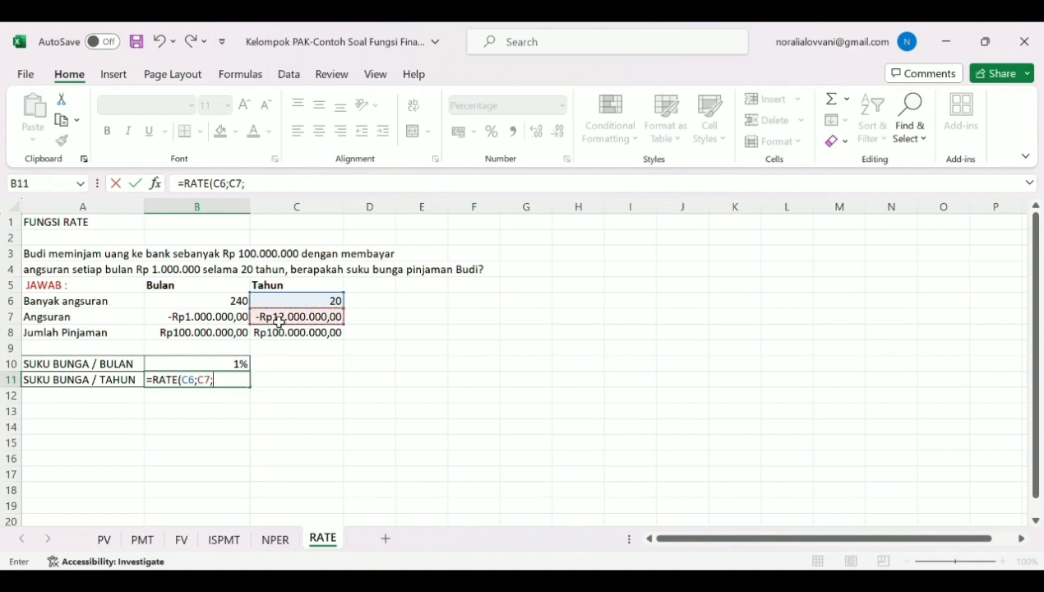
left_click(279, 336)
type(";")
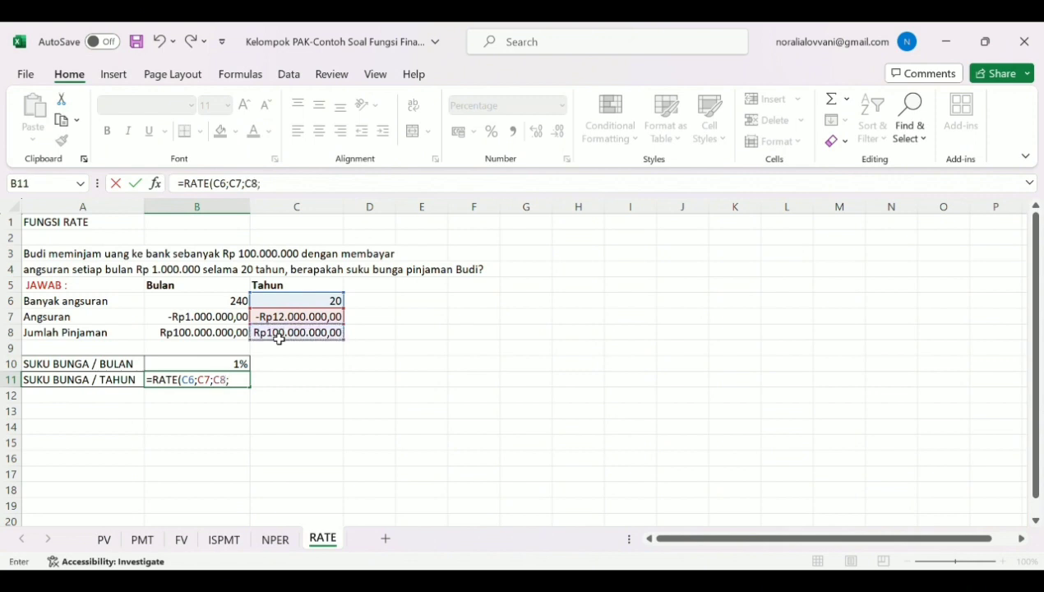
type("0)")
key("Return")
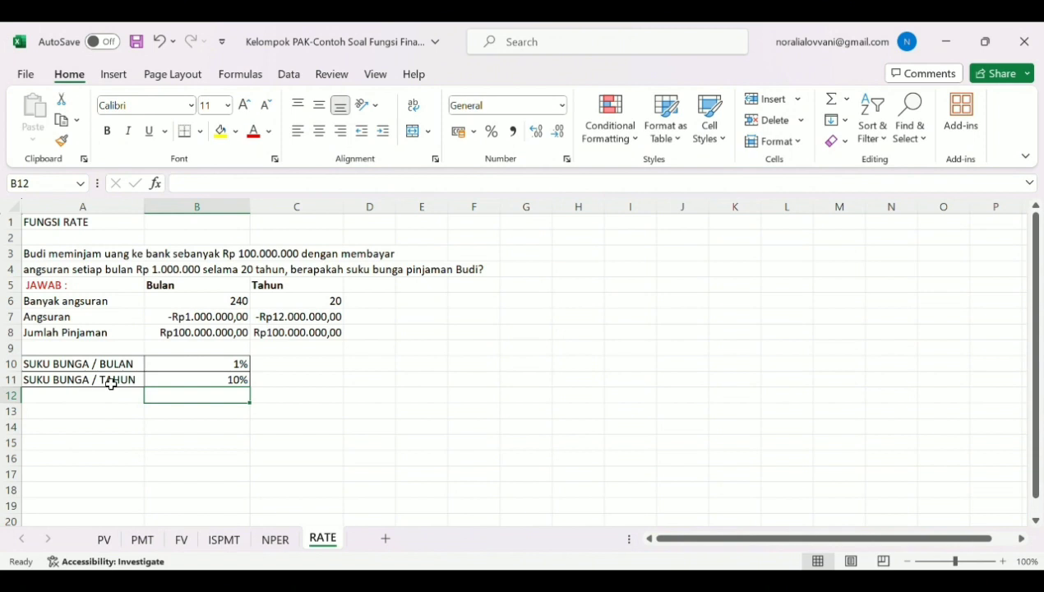
left_click(198, 384)
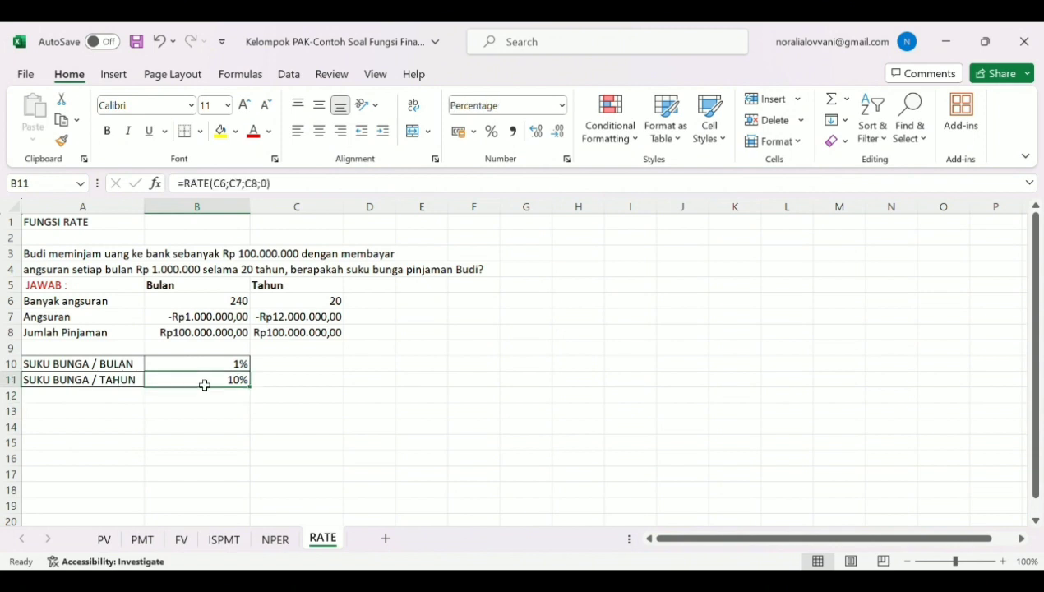
left_click(313, 367)
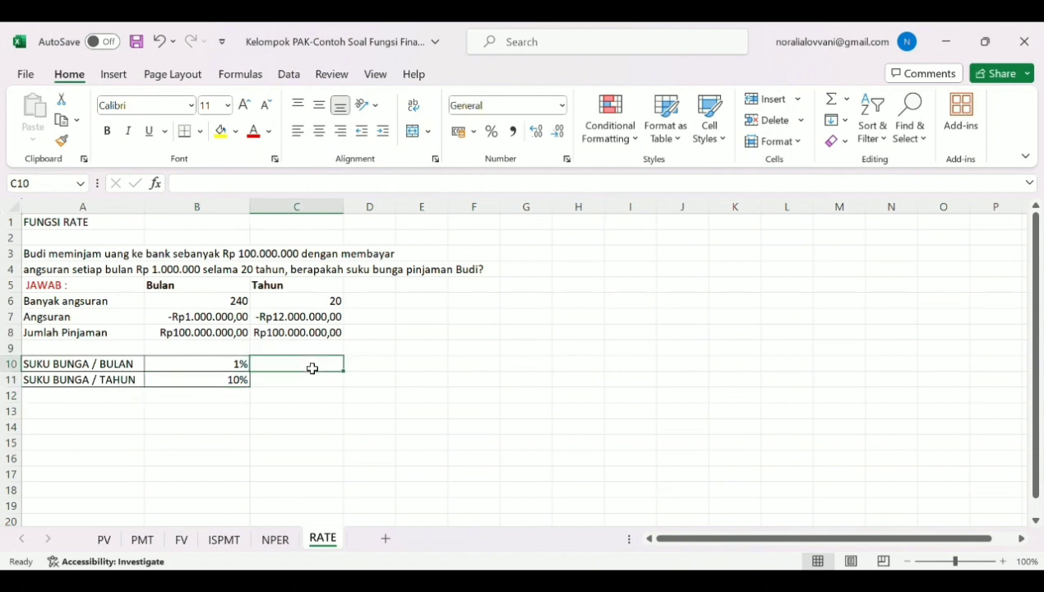
left_click(313, 382)
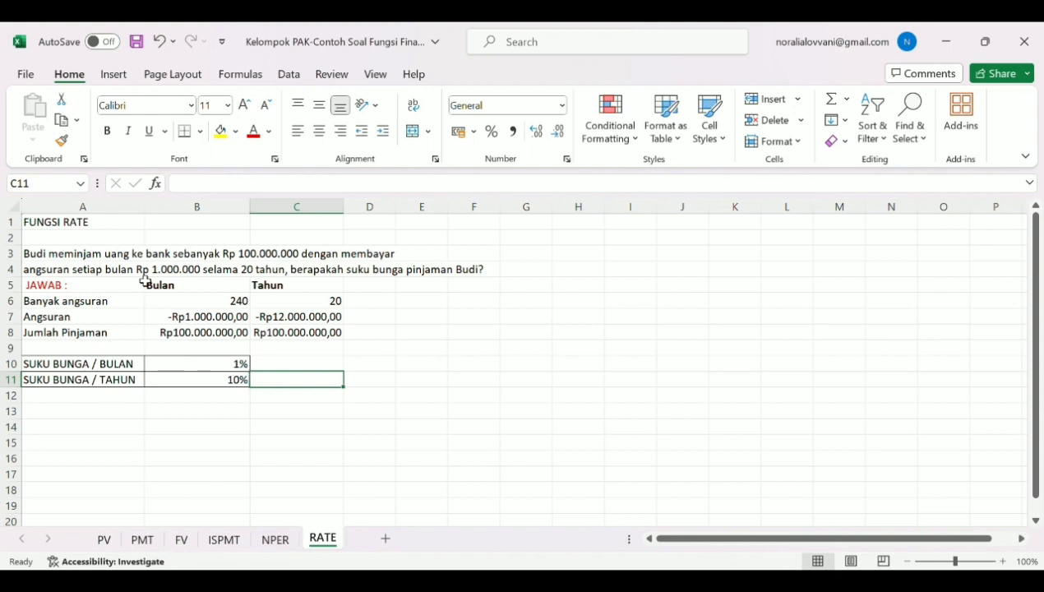
left_click(288, 368)
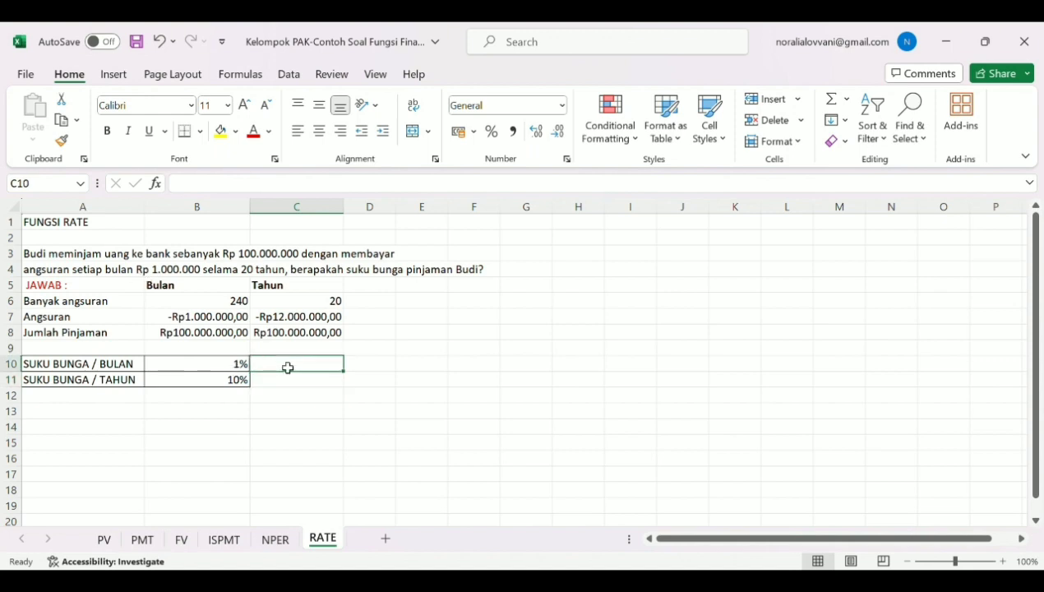
key("Return")
left_click(286, 368)
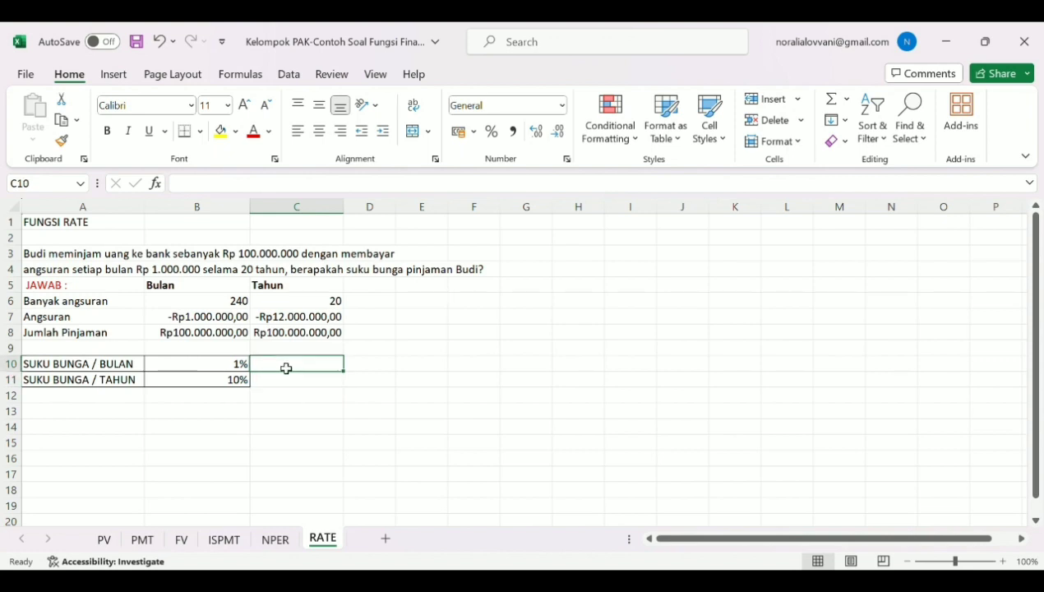